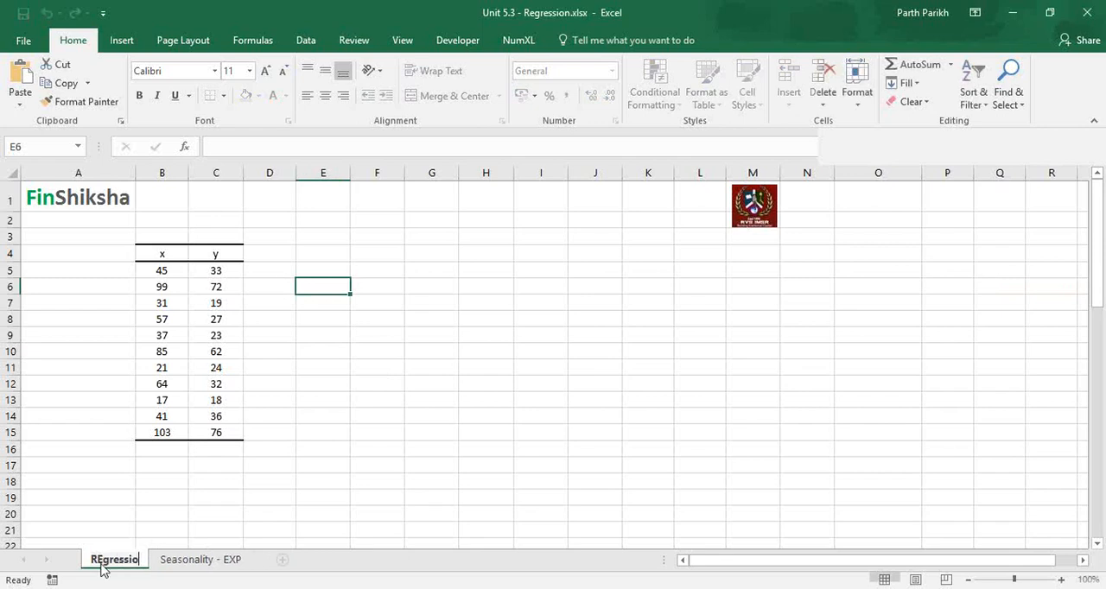
# Rename the first worksheet as Regression.
pyautogui.press('Return')
pyautogui.doubleClick(102, 562)
pyautogui.click(102, 557)
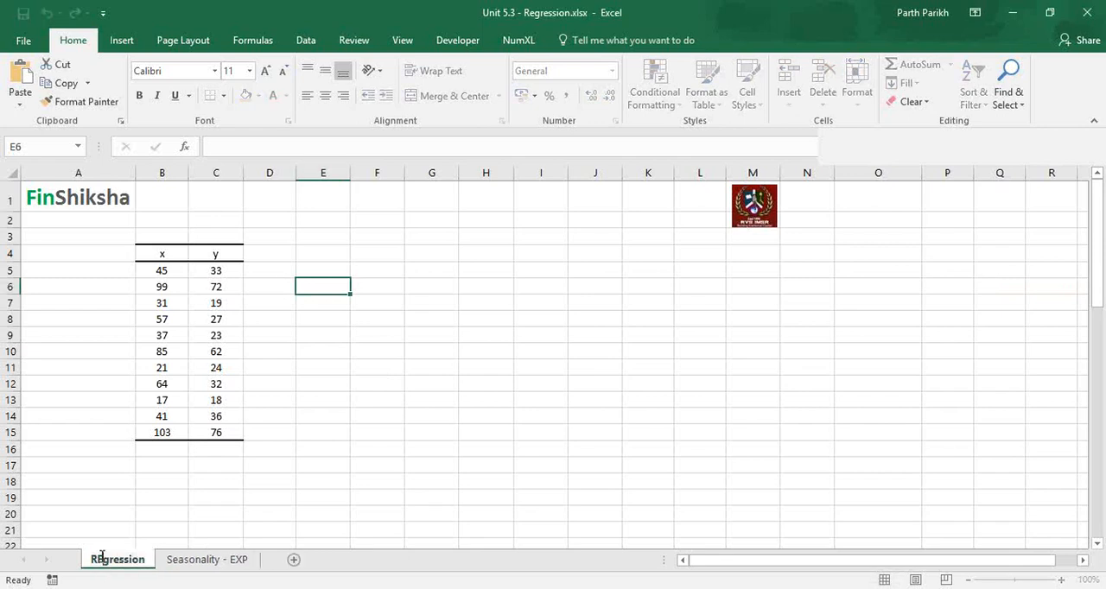
pyautogui.press('Return')
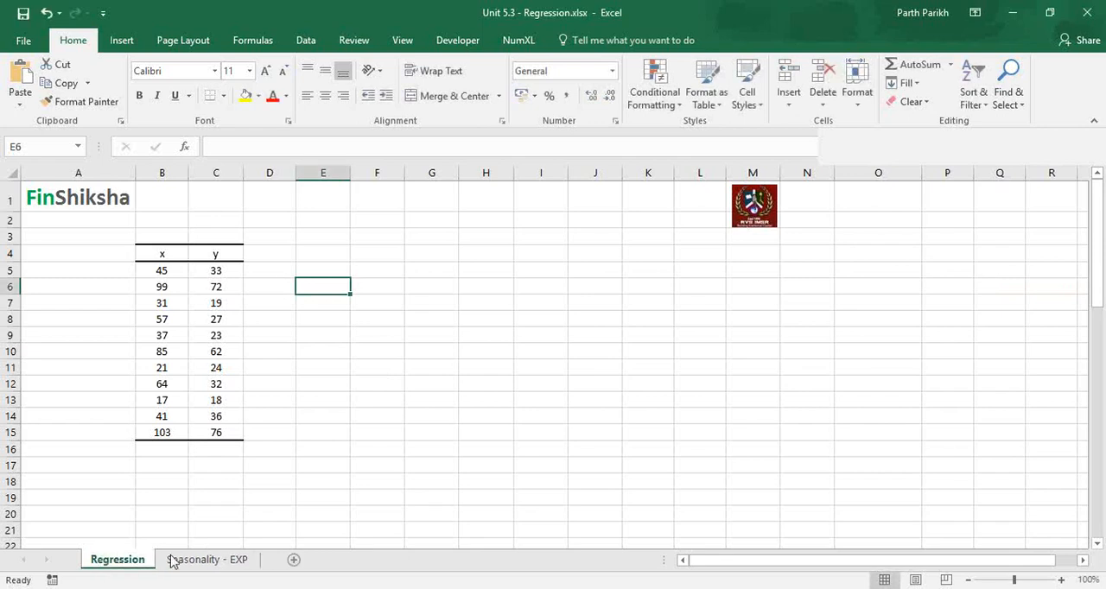
# Delete the Seasonality - EXP worksheet from the workbook.
pyautogui.rightClick(177, 559)
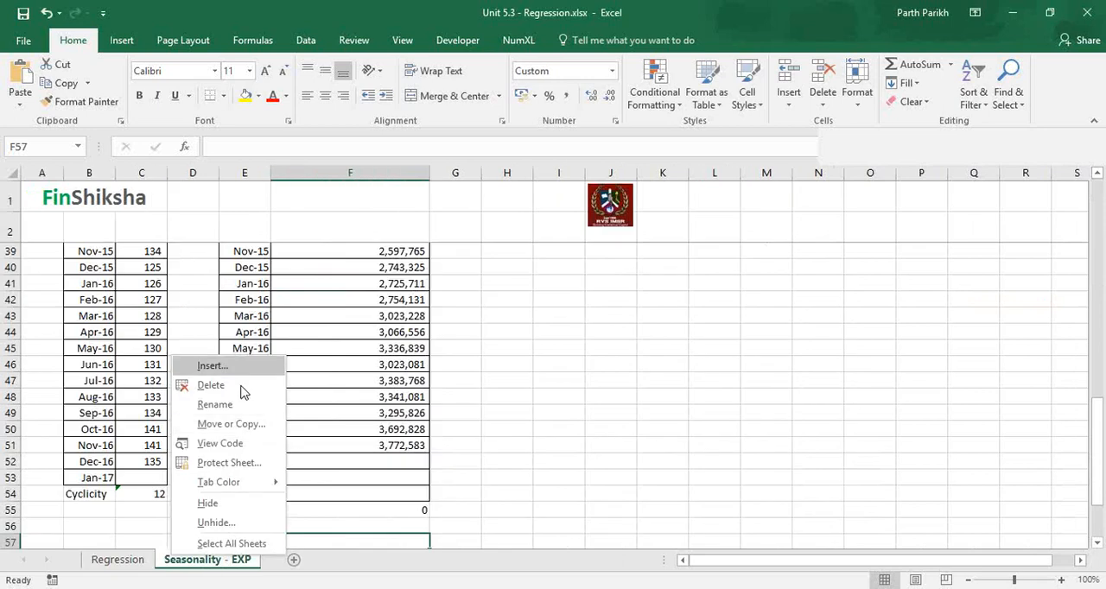
pyautogui.click(241, 387)
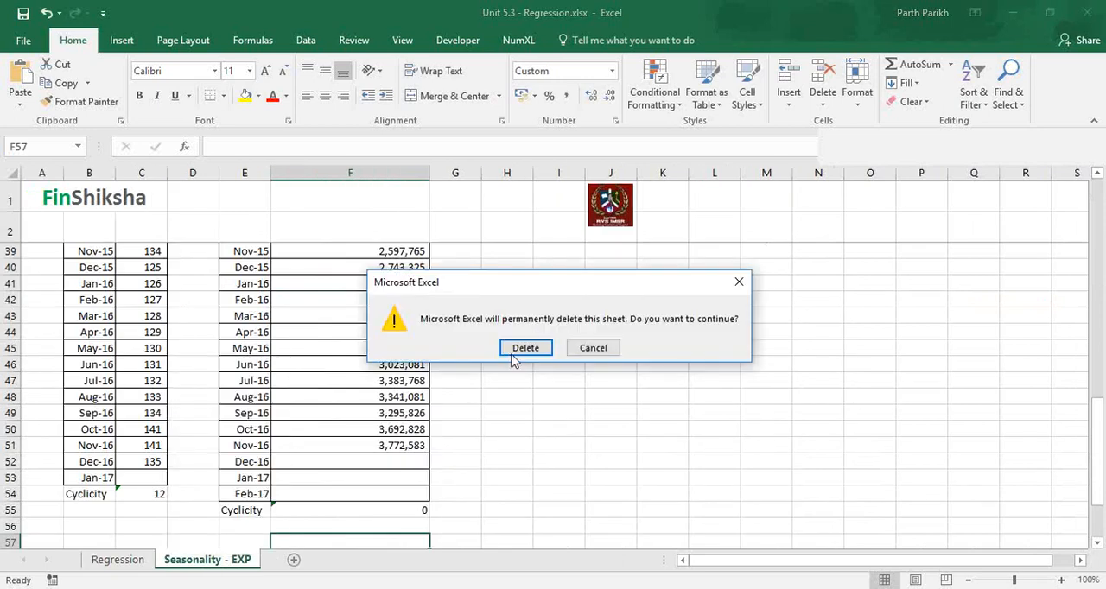
pyautogui.click(518, 349)
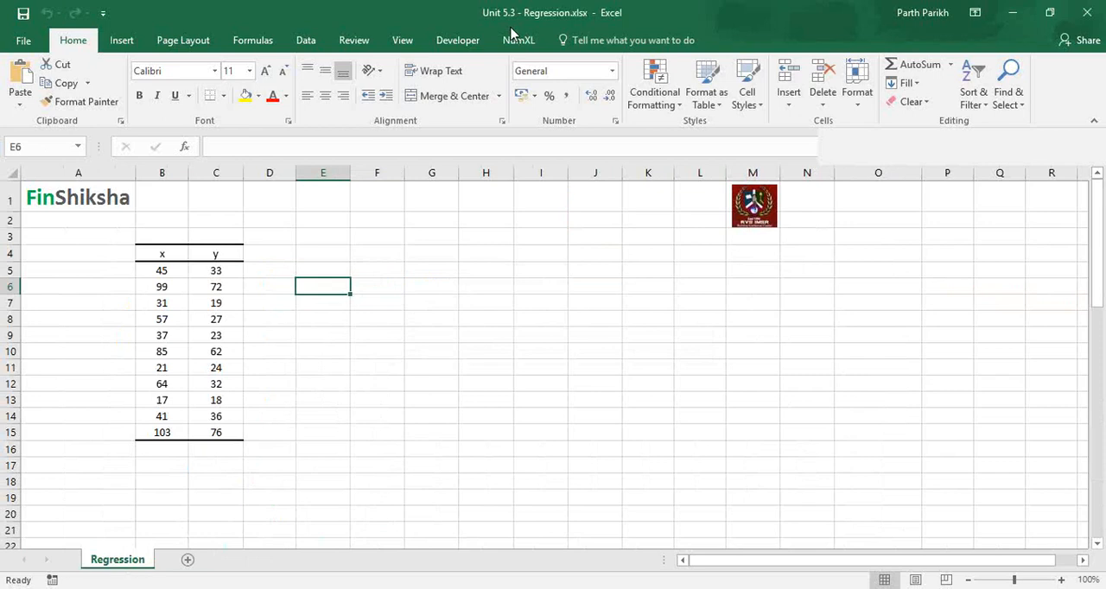
# Merge and center cells E4:H4 and enter the heading "Linear Algebra".
pyautogui.press('Up')
pyautogui.press('Up')
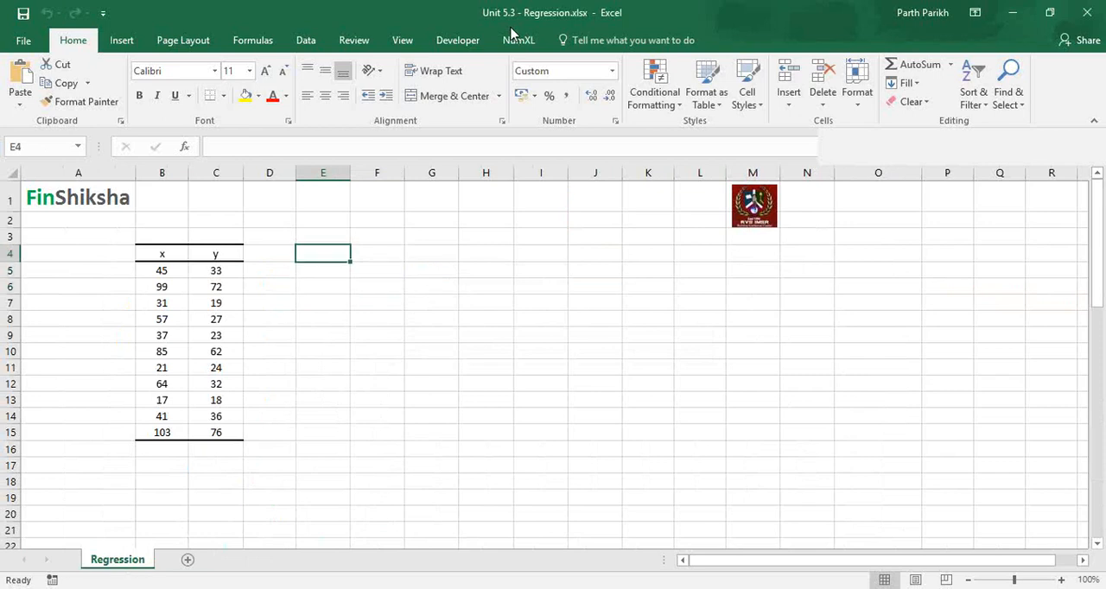
pyautogui.hotkey('shift', 'Right')
pyautogui.hotkey('shift', 'Right')
pyautogui.hotkey('shift', 'Right')
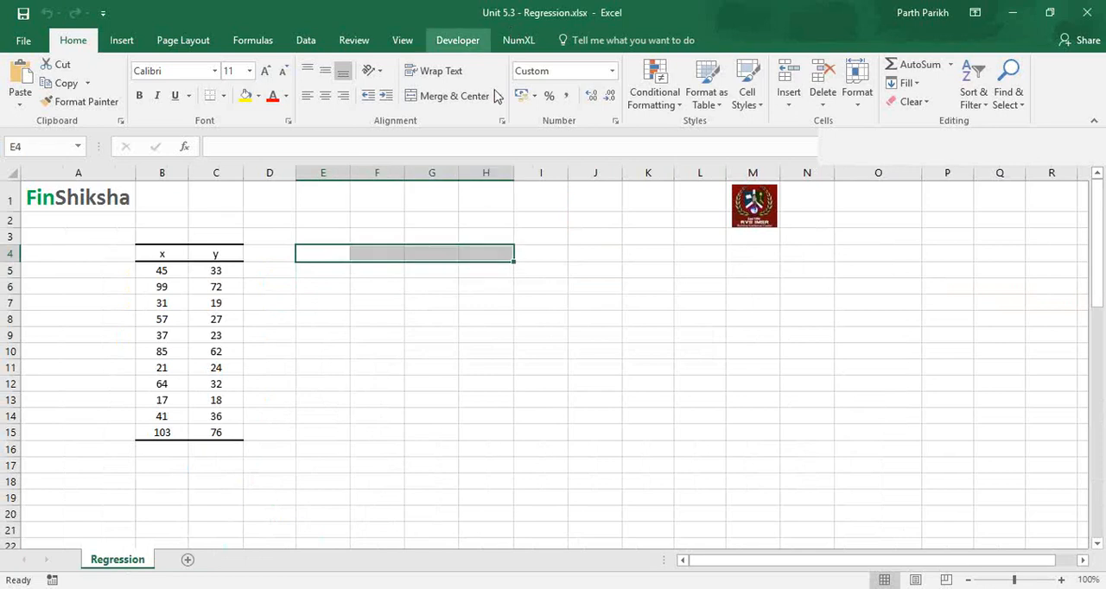
pyautogui.click(448, 100)
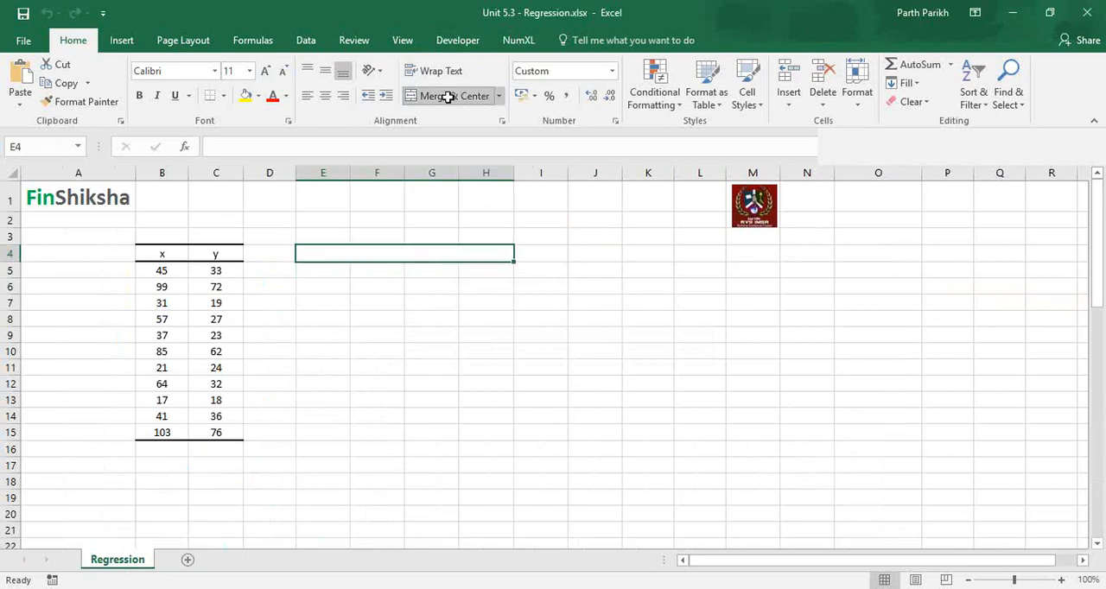
pyautogui.write('Li')
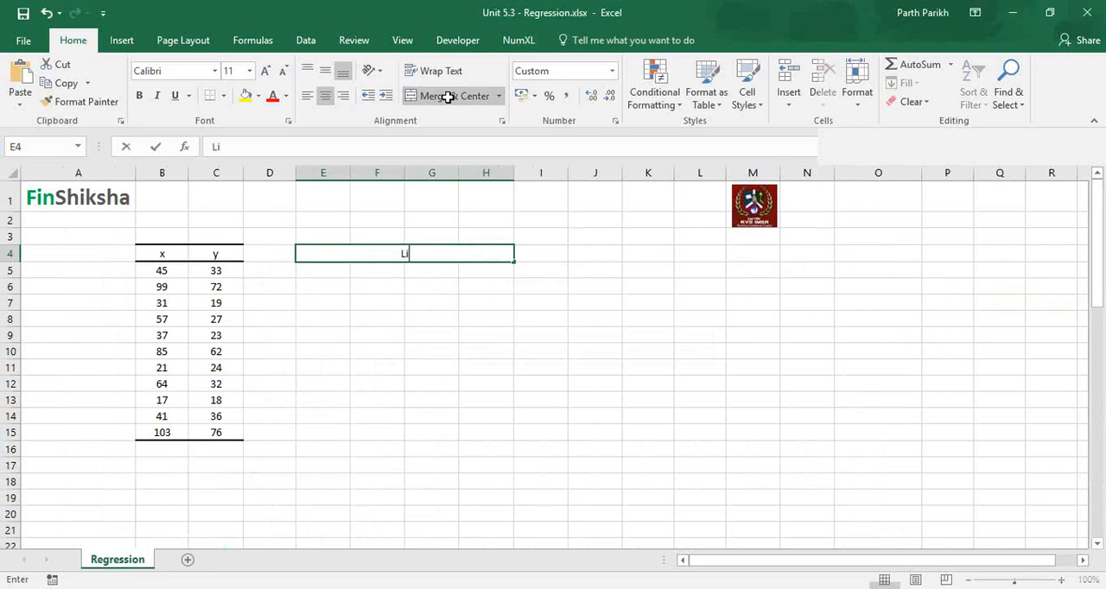
pyautogui.write('near AL')
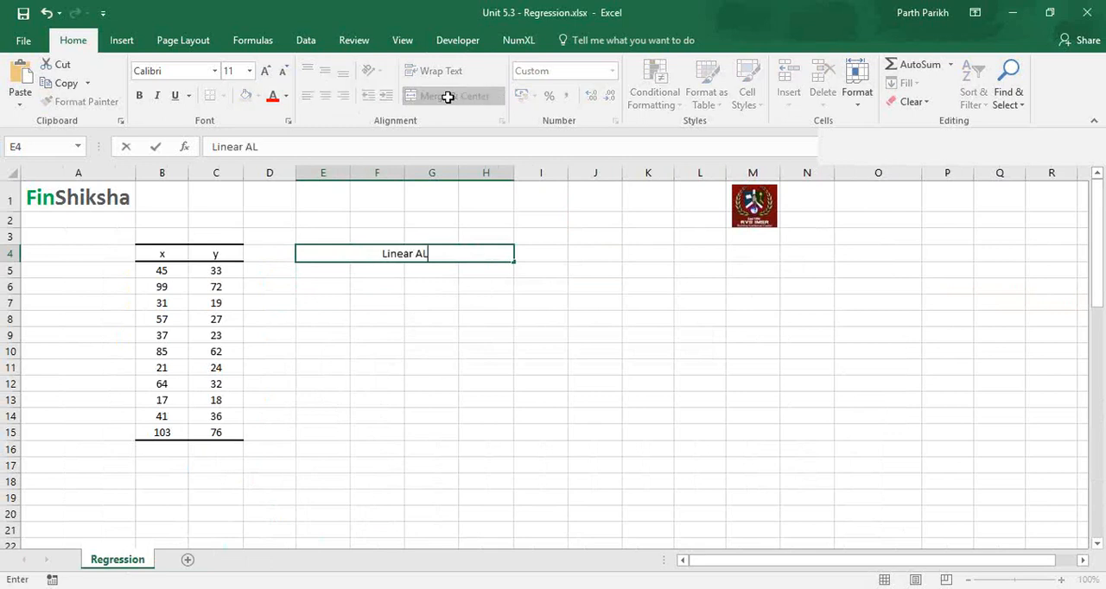
pyautogui.write('gebra')
pyautogui.press('Return')
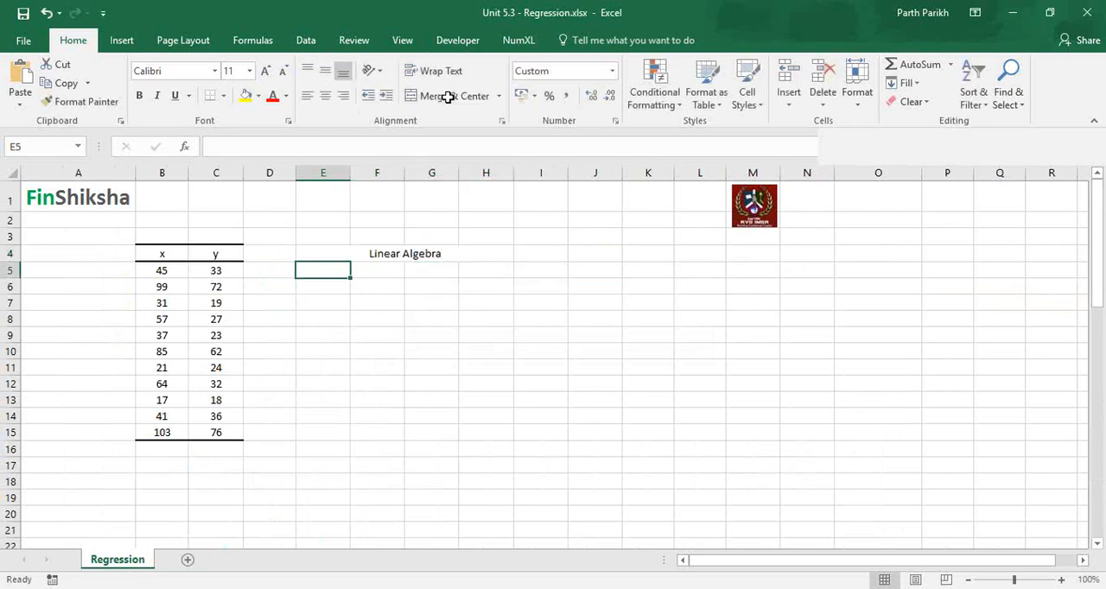
pyautogui.press('Up')
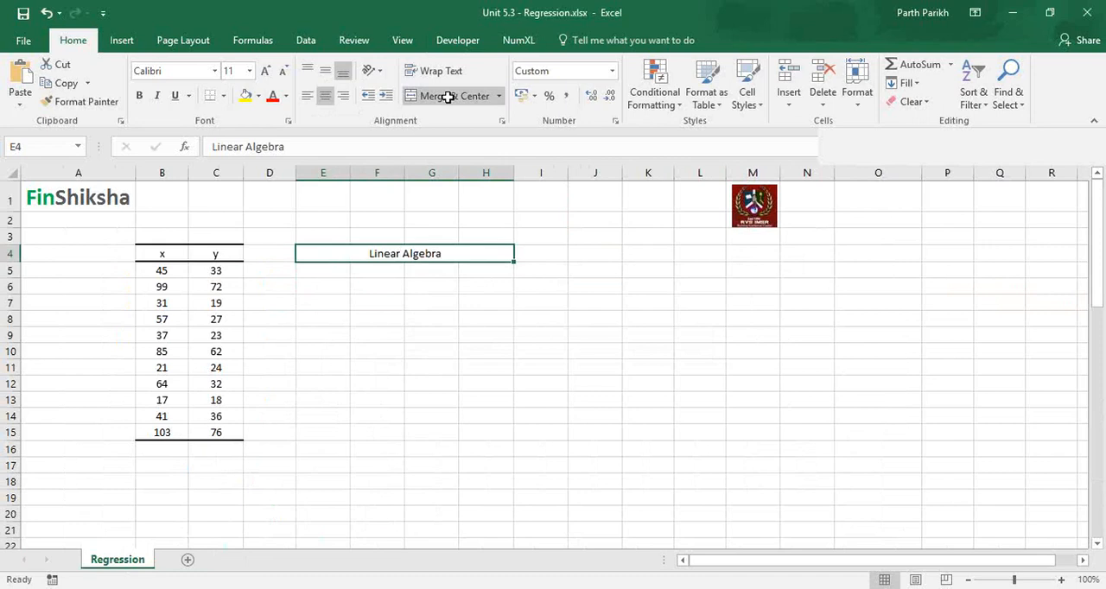
# Merge and center cells E5:H5 below the heading and enter the equation "Y = 4X+50".
pyautogui.press('Down')
pyautogui.hotkey('shift', 'Right')
pyautogui.hotkey('shift', 'Right')
pyautogui.hotkey('shift', 'Right')
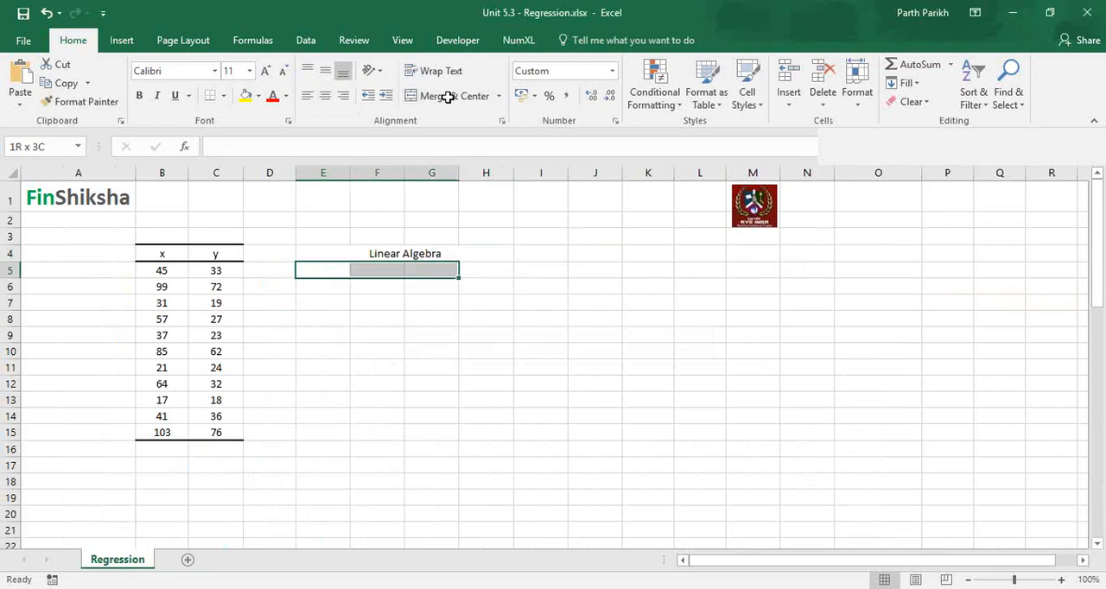
pyautogui.hotkey('alt', 'h')
pyautogui.press('m')
pyautogui.press('c')
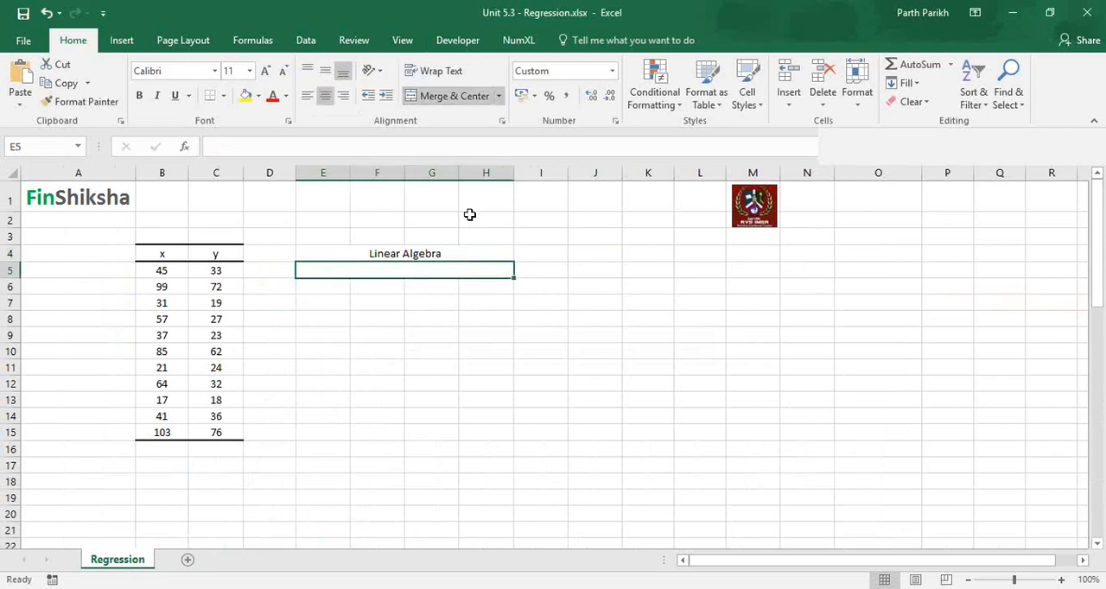
pyautogui.write('Y =')
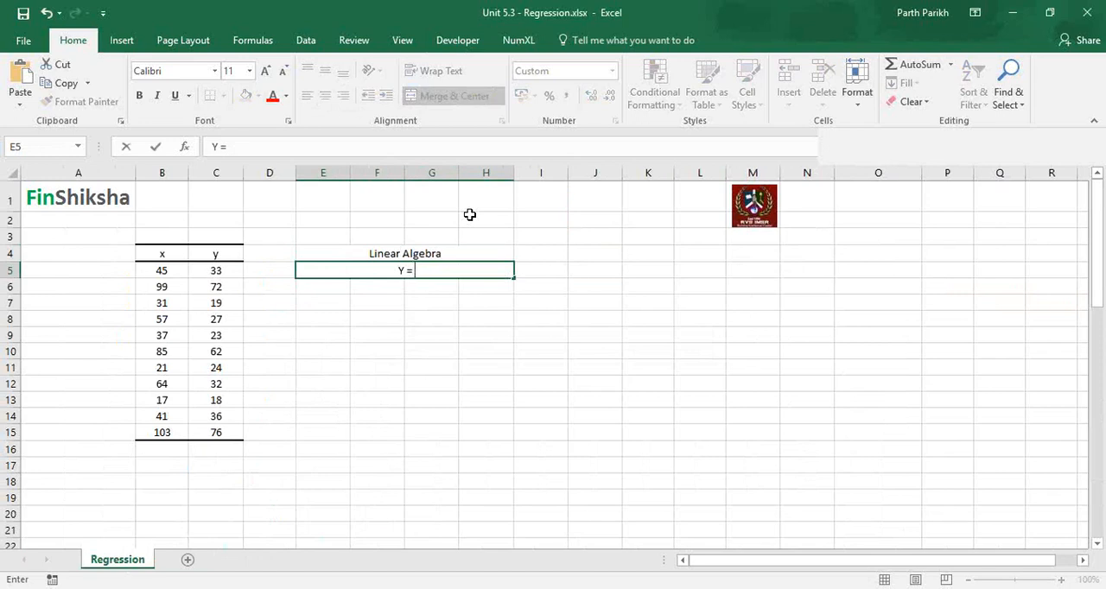
pyautogui.write(' 4X+50')
pyautogui.press('Return')
# Merge and center cells E6:H6 and enter the second equation "4X+8Y = 100".
pyautogui.hotkey('shift', 'Right')
pyautogui.hotkey('shift', 'Right')
pyautogui.hotkey('shift', 'Right')
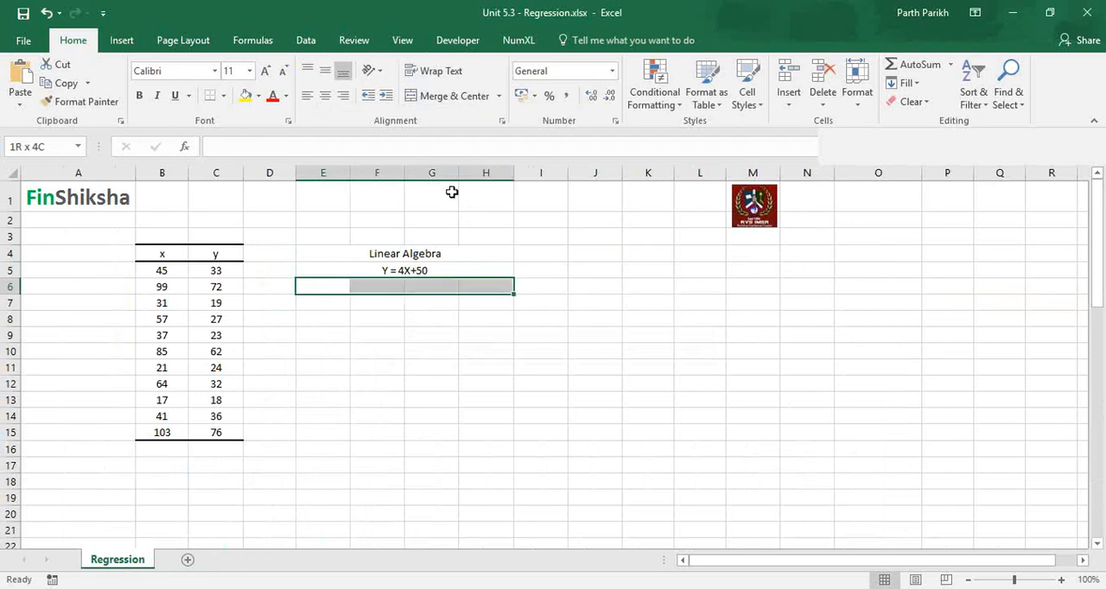
pyautogui.click(450, 96)
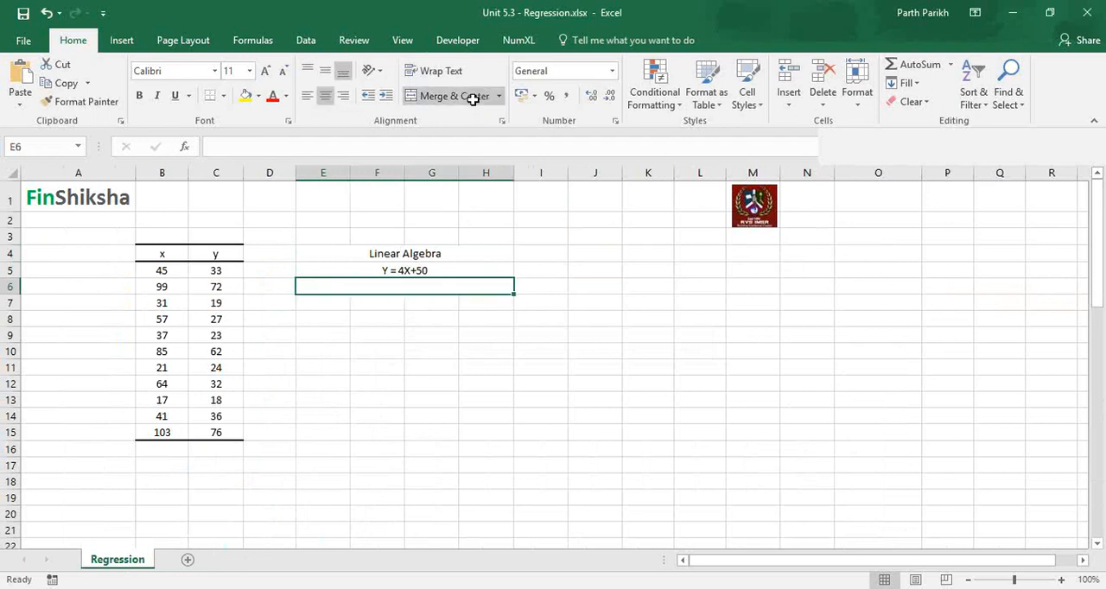
pyautogui.write('4X+')
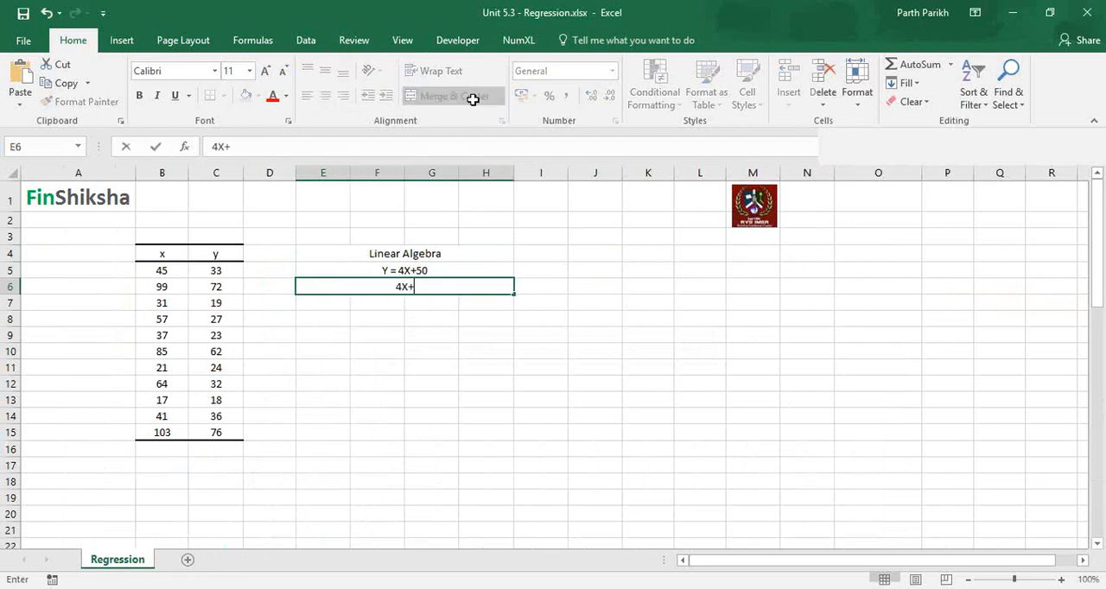
pyautogui.write('8Y = 100')
pyautogui.press('Return')
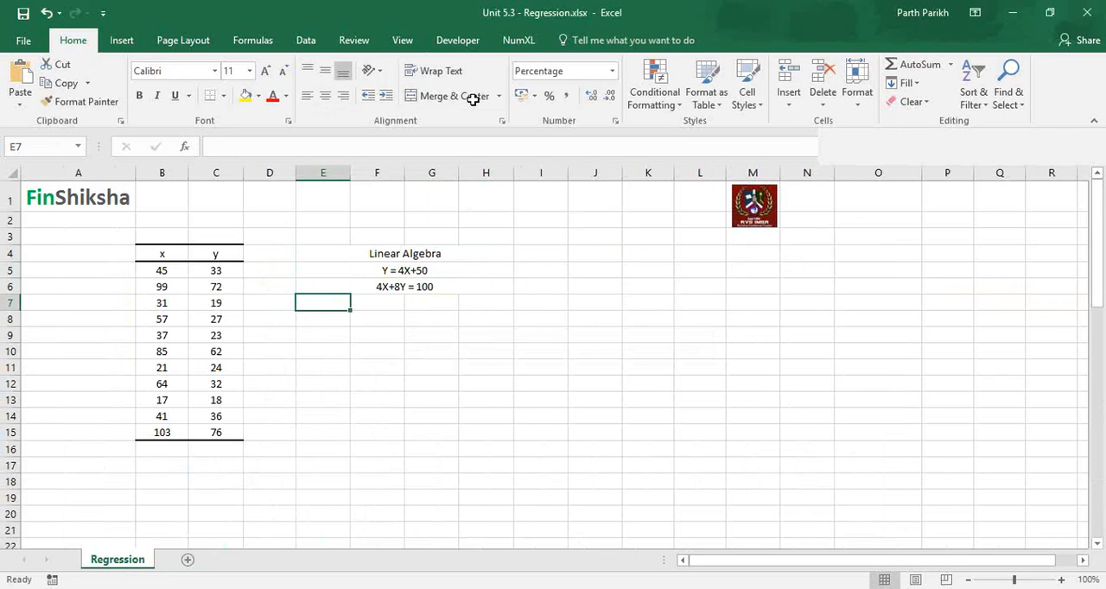
pyautogui.press('Up')
pyautogui.press('Up')
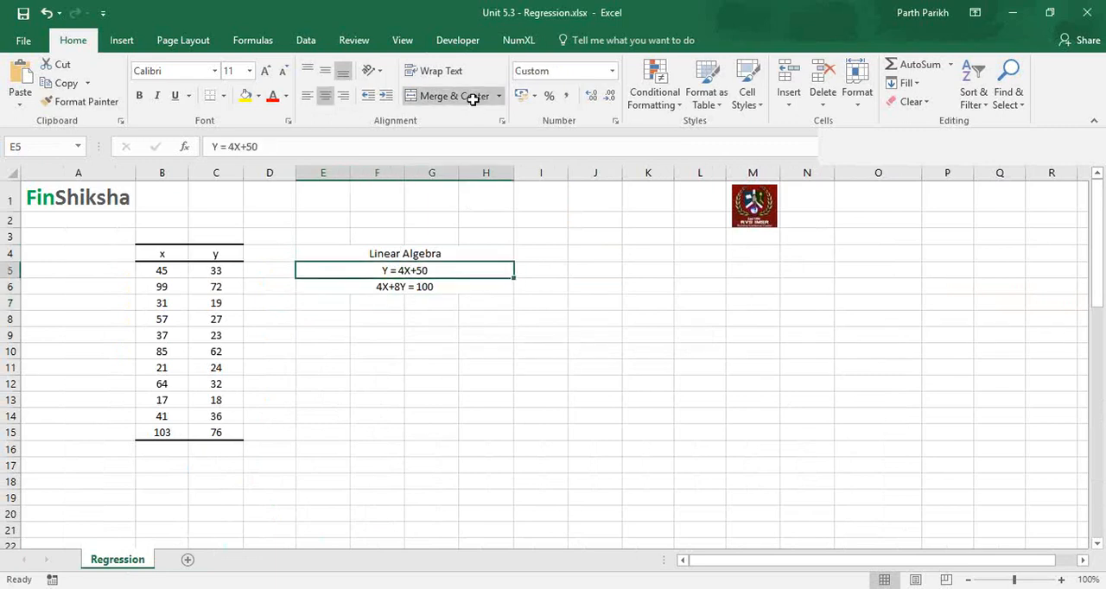
pyautogui.press('Down')
pyautogui.press('Up')
# Enter the rearranged first equation -4X+Y=50 as text in cell I5.
pyautogui.click(532, 272)
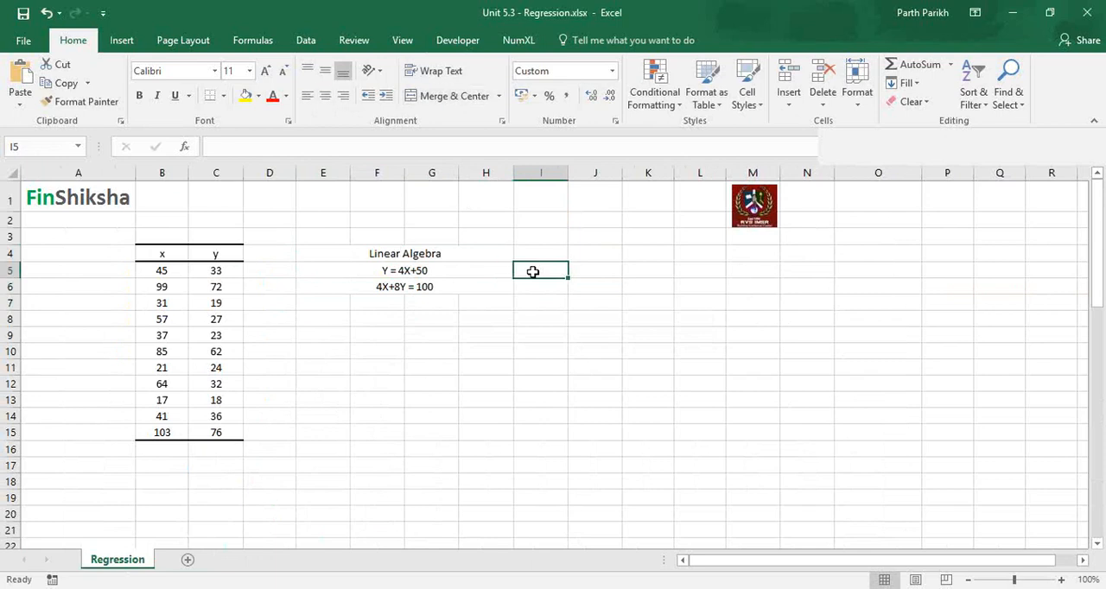
pyautogui.write('-4X+Y=')
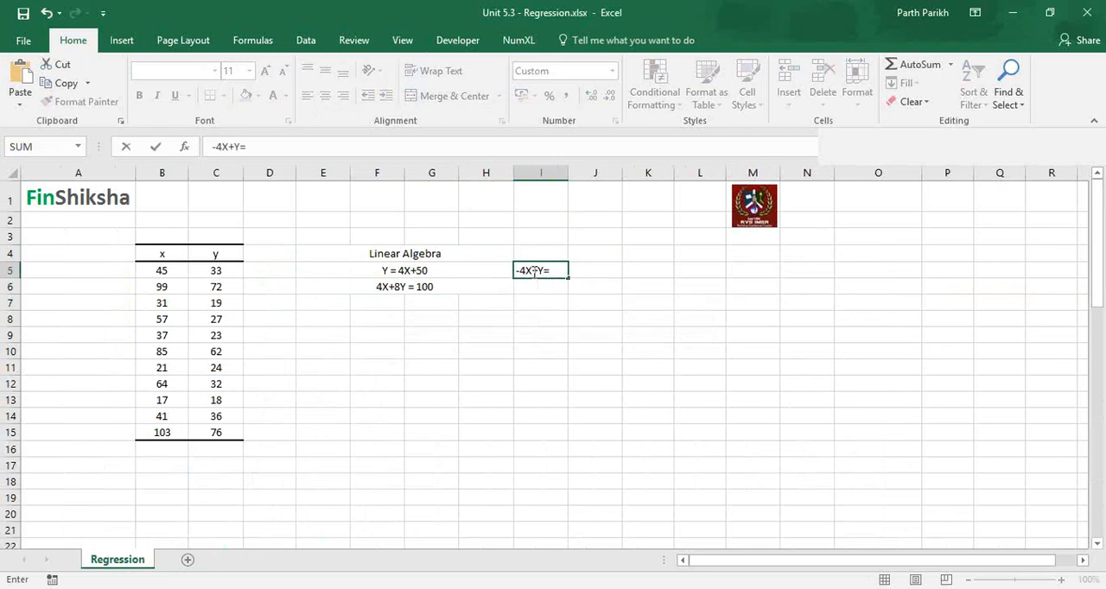
pyautogui.write(' 50')
pyautogui.press('Return')
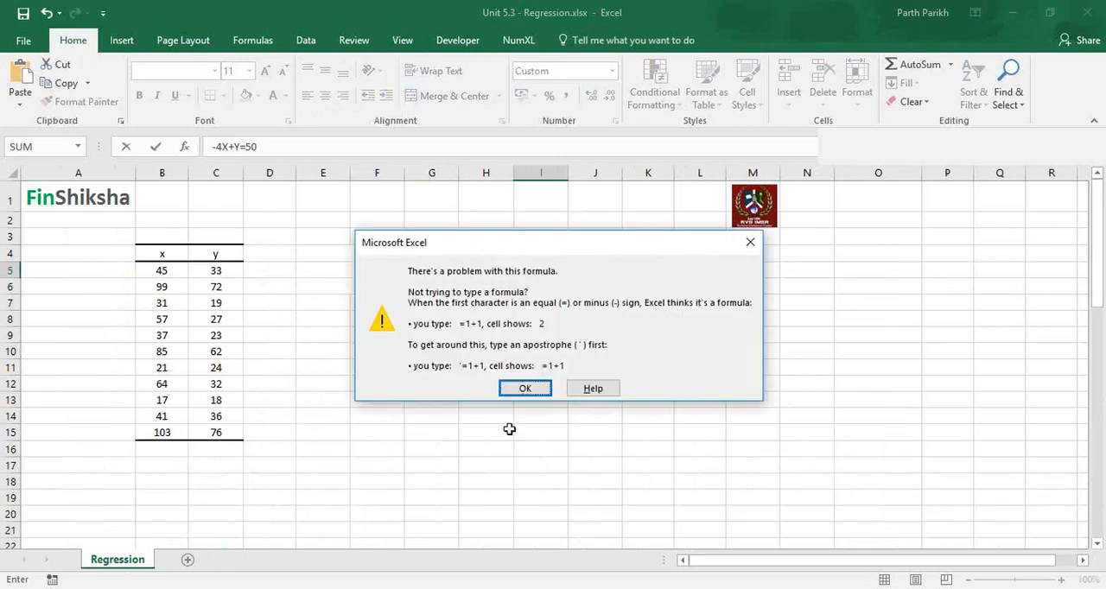
pyautogui.press('Return')
pyautogui.press('Home')
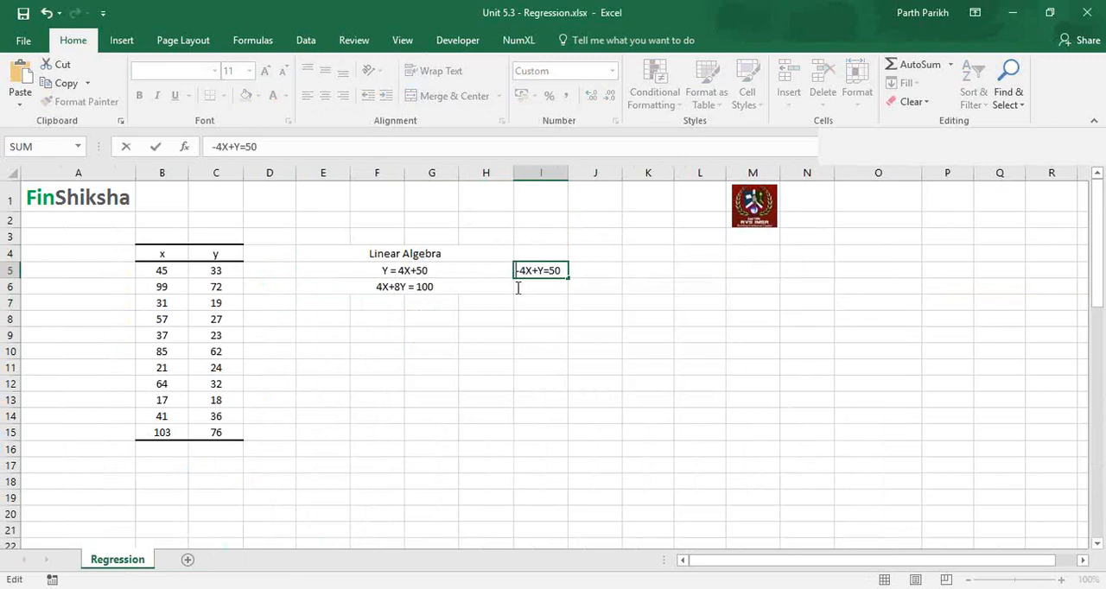
pyautogui.write("'")
pyautogui.press('Return')
pyautogui.click(530, 273)
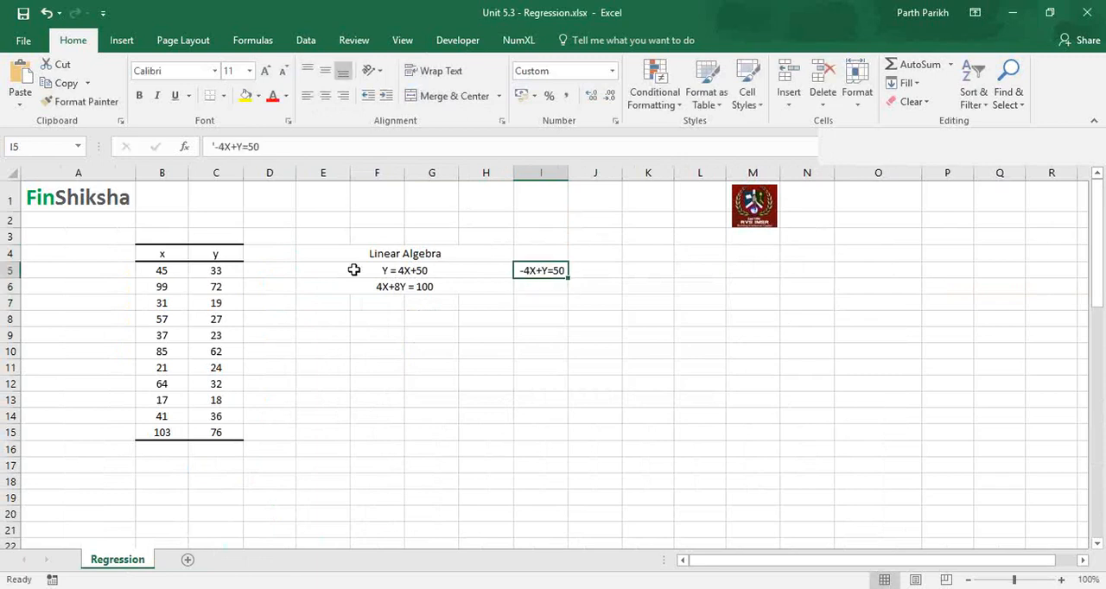
# Clear the rearranged equation from cell I5 and return to the first equation in E5.
pyautogui.click(383, 271)
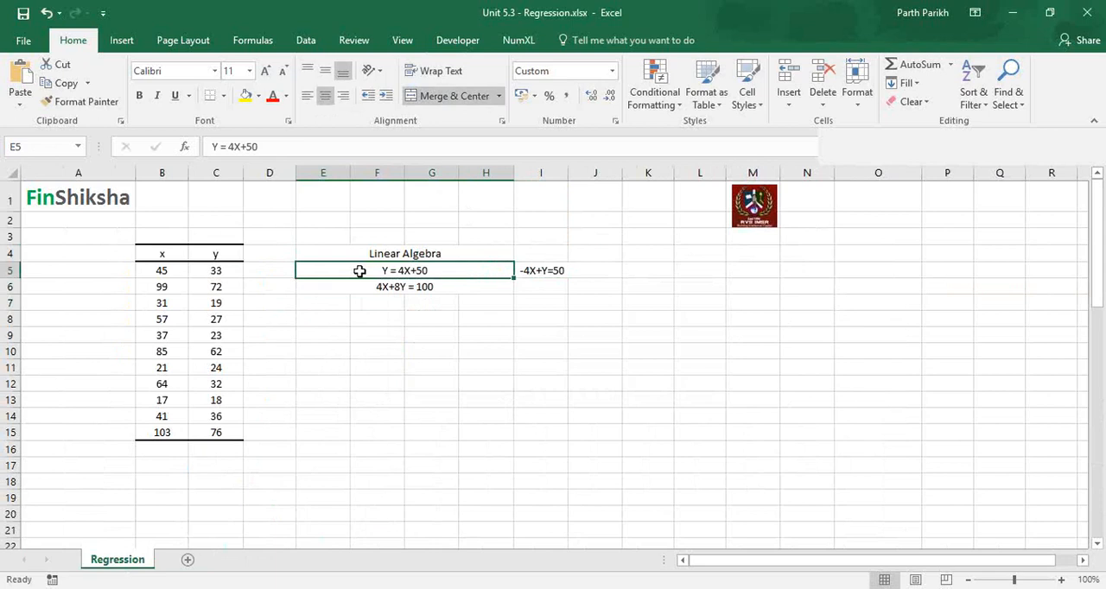
pyautogui.click(533, 285)
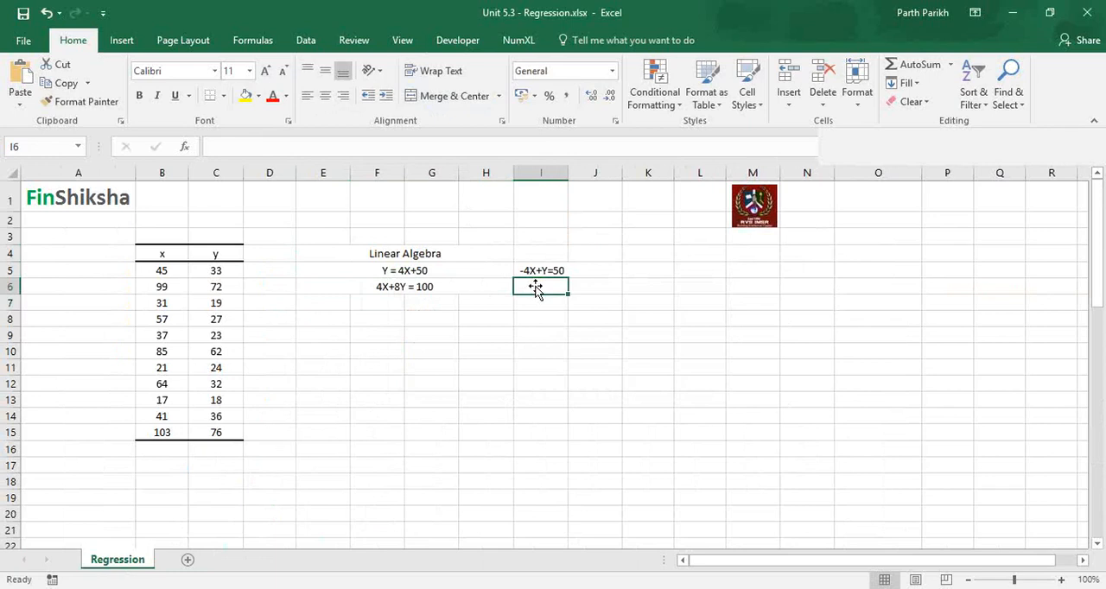
pyautogui.press('Up')
pyautogui.press('Left')
pyautogui.press('Down')
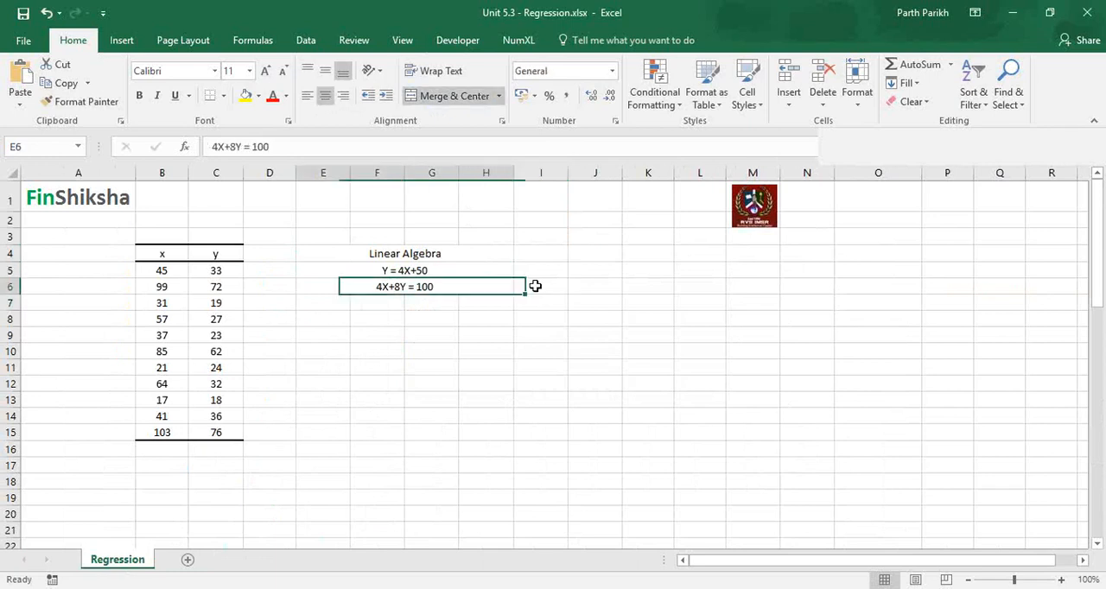
pyautogui.press('Up')
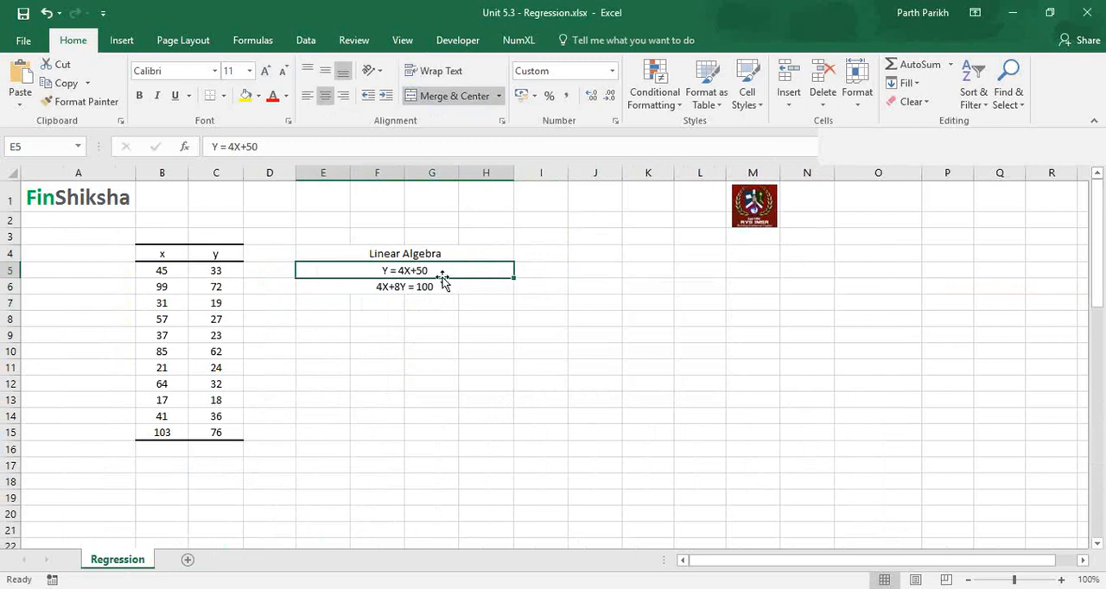
# Write the quadratic example "X^2 + 2X + 50 =0" in cell I5 and clear it again.
pyautogui.press('Right')
pyautogui.write('X')
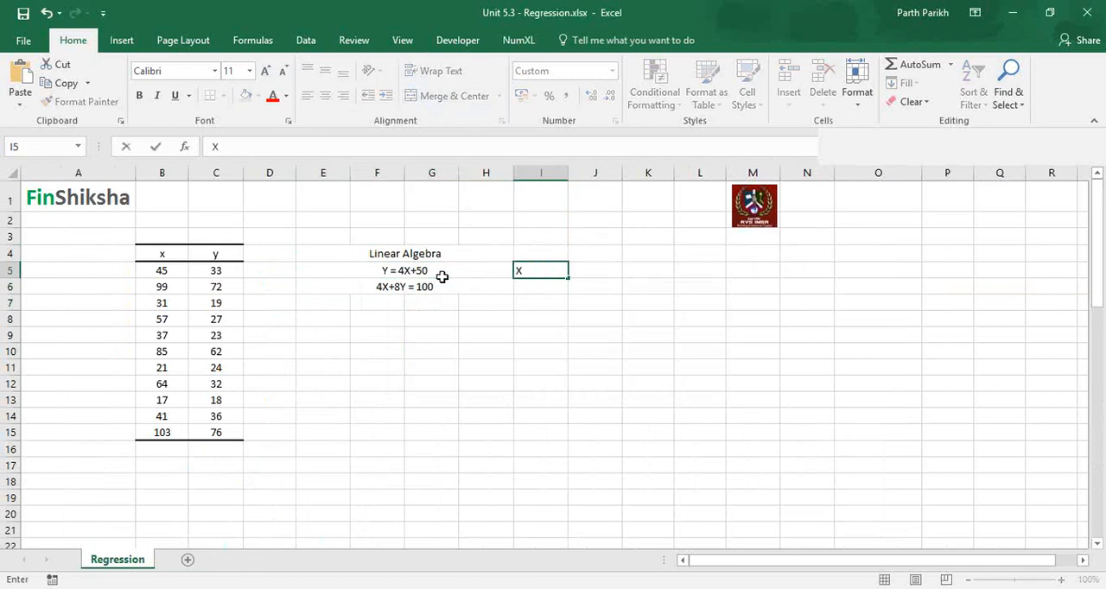
pyautogui.write('2')
pyautogui.press('BackSpace')
pyautogui.write('^2 + 2X + 50 =0')
pyautogui.press('Return')
pyautogui.press('Up')
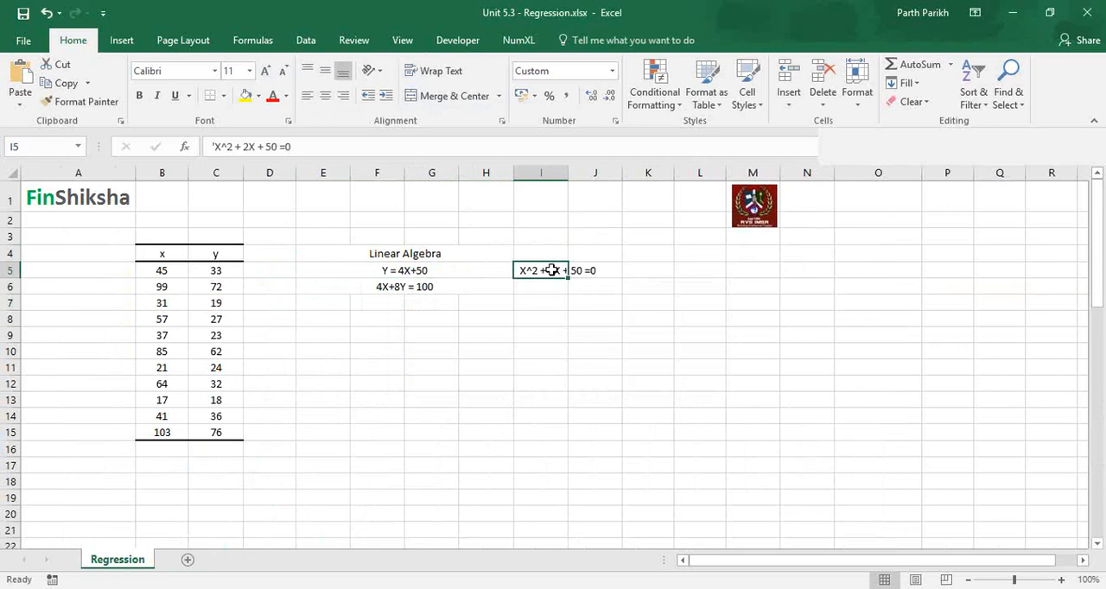
pyautogui.press('Delete')
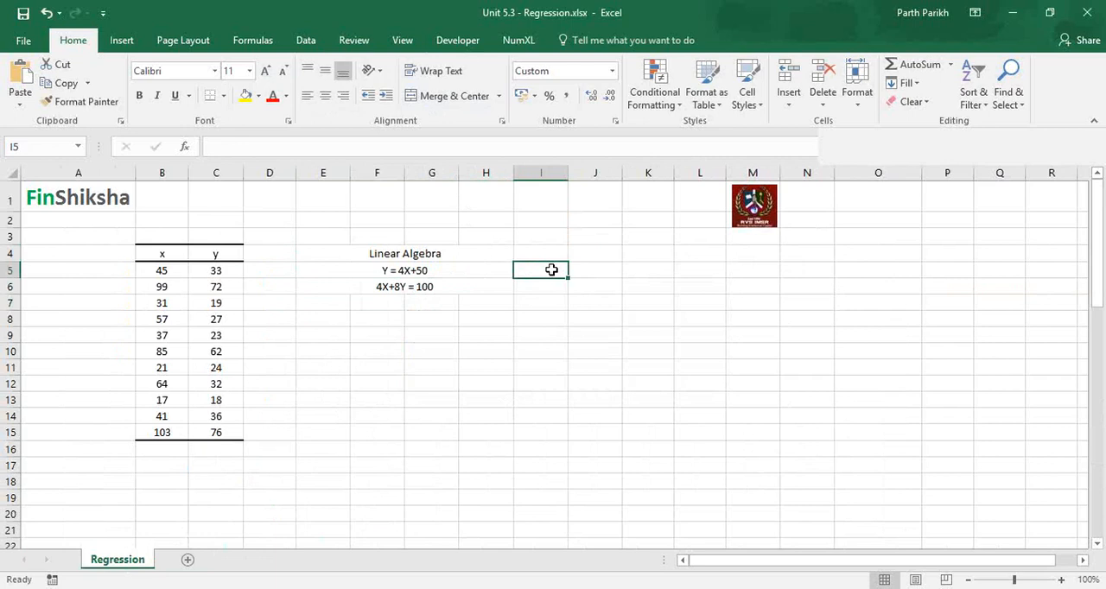
pyautogui.press('Left')
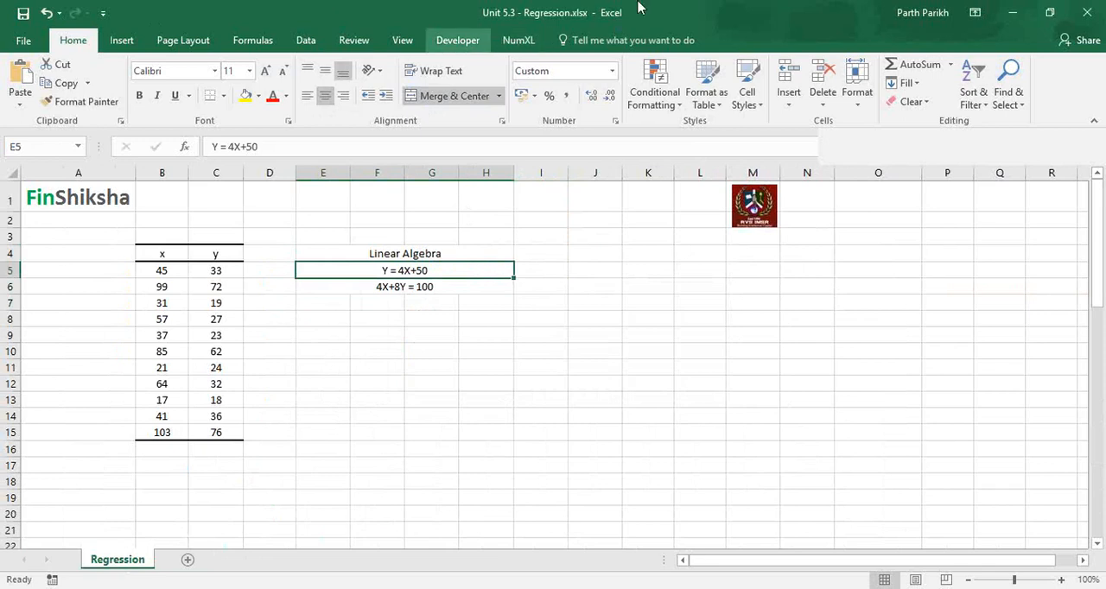
# Examine the list of available Data Analysis tools from its beginning, then close it without running a tool.
pyautogui.click(1072, 31)
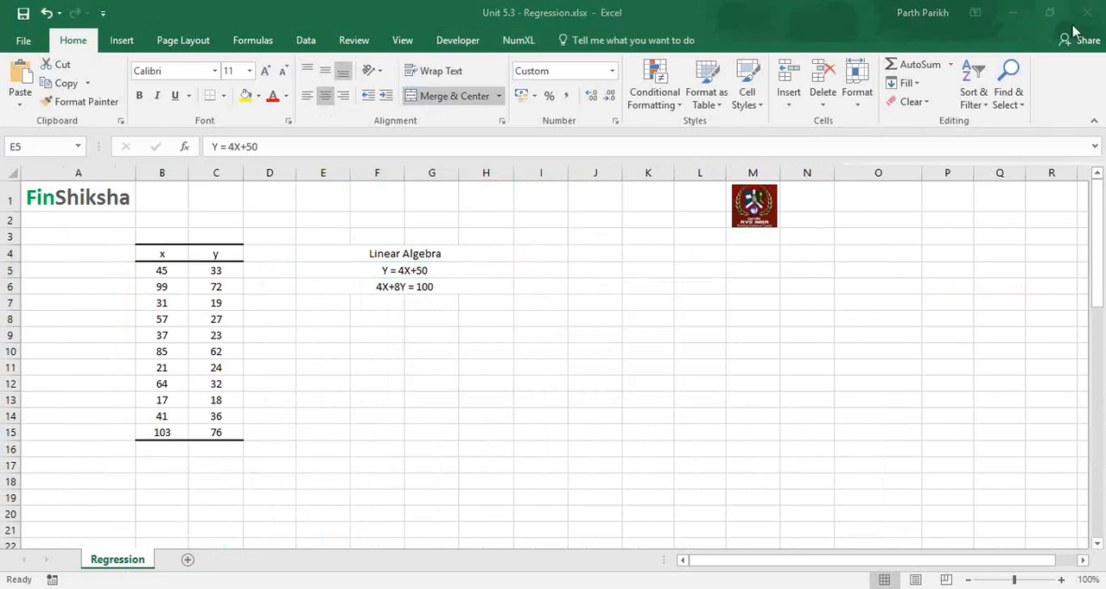
pyautogui.click(316, 41)
pyautogui.click(314, 41)
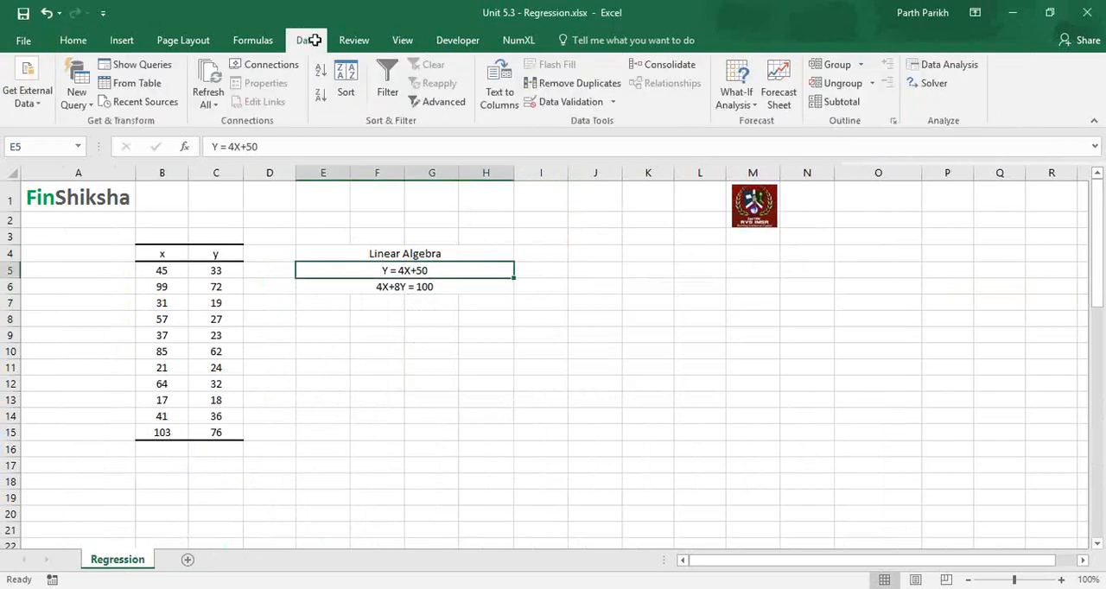
pyautogui.click(830, 412)
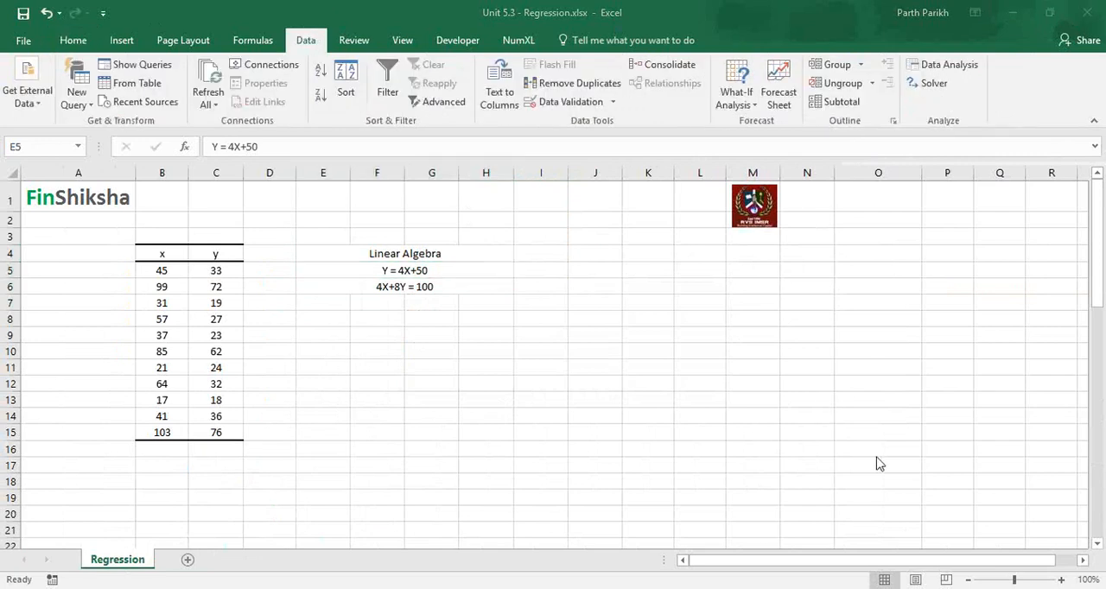
pyautogui.click(880, 472)
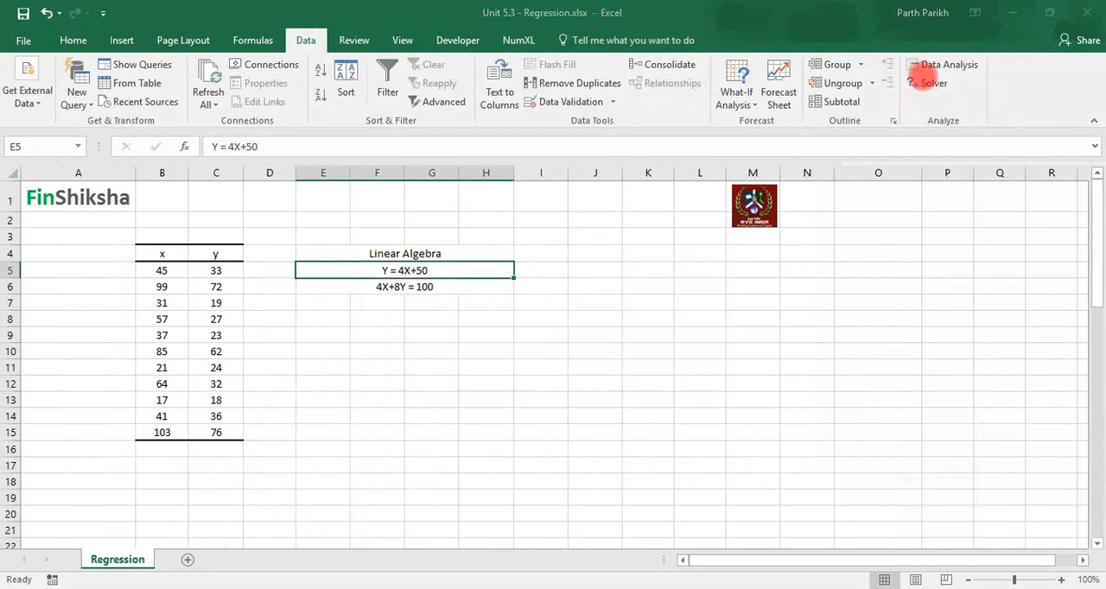
pyautogui.press('Escape')
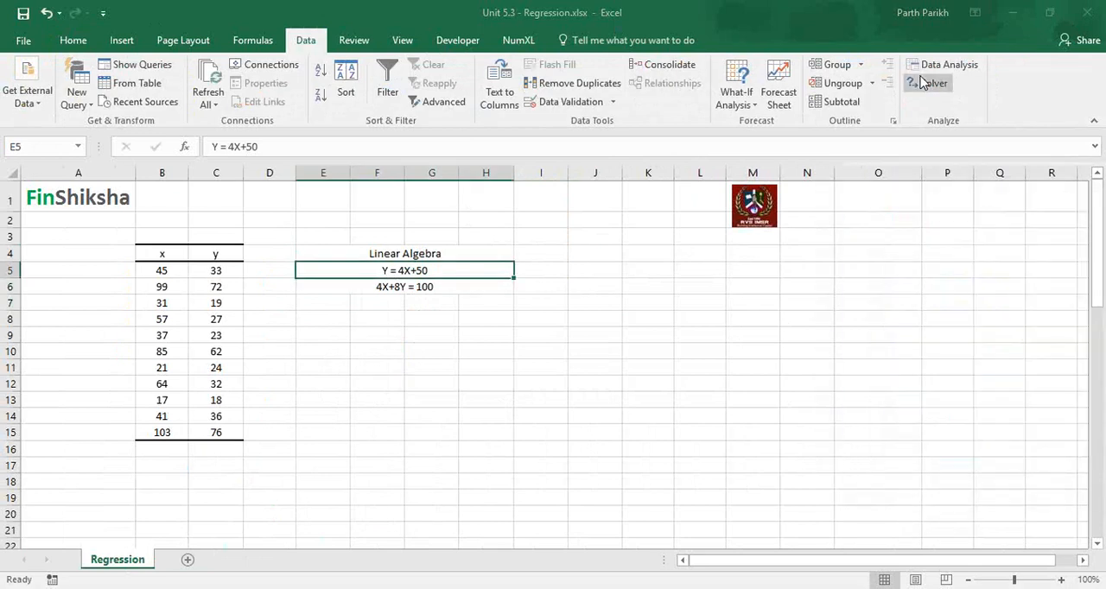
pyautogui.click(921, 82)
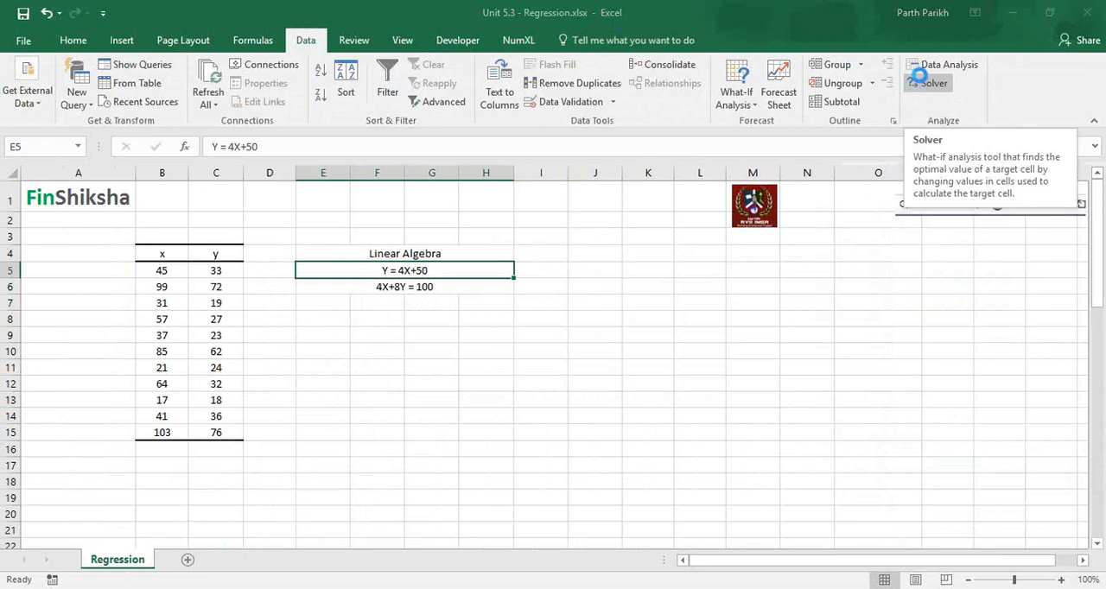
pyautogui.click(941, 65)
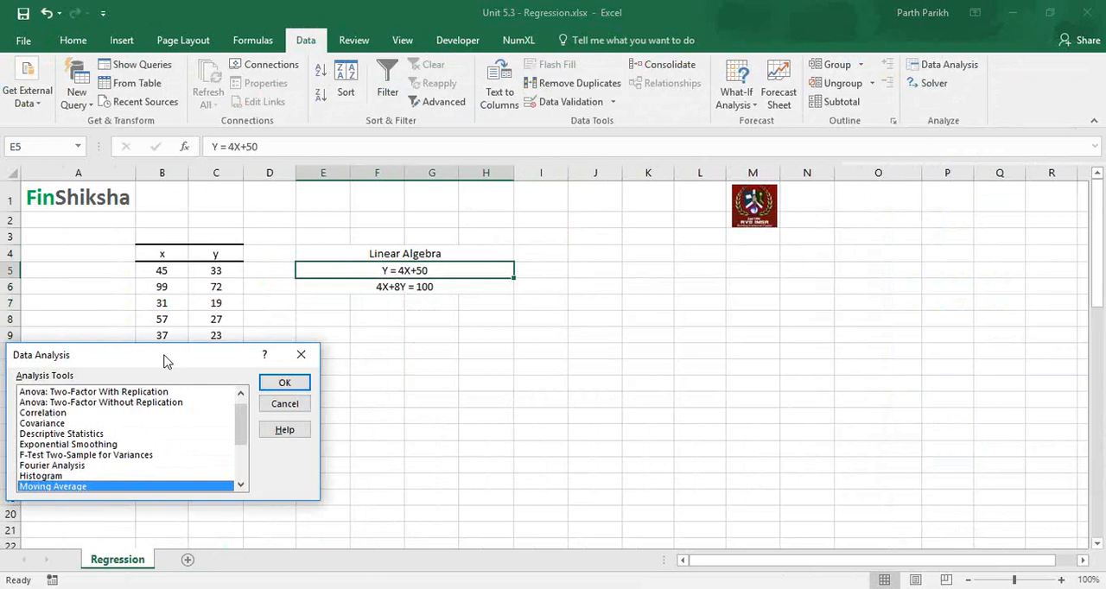
pyautogui.moveTo(166, 361); pyautogui.dragTo(609, 171)
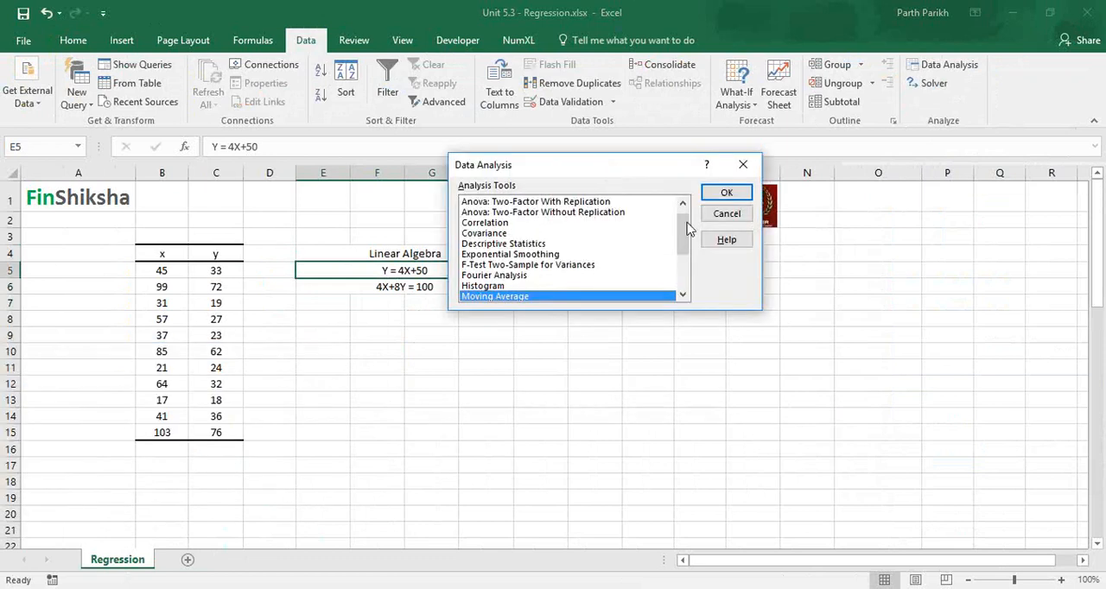
pyautogui.moveTo(687, 223)
pyautogui.mouseDown()
pyautogui.moveTo(684, 304)
pyautogui.moveTo(684, 206)
pyautogui.mouseUp()
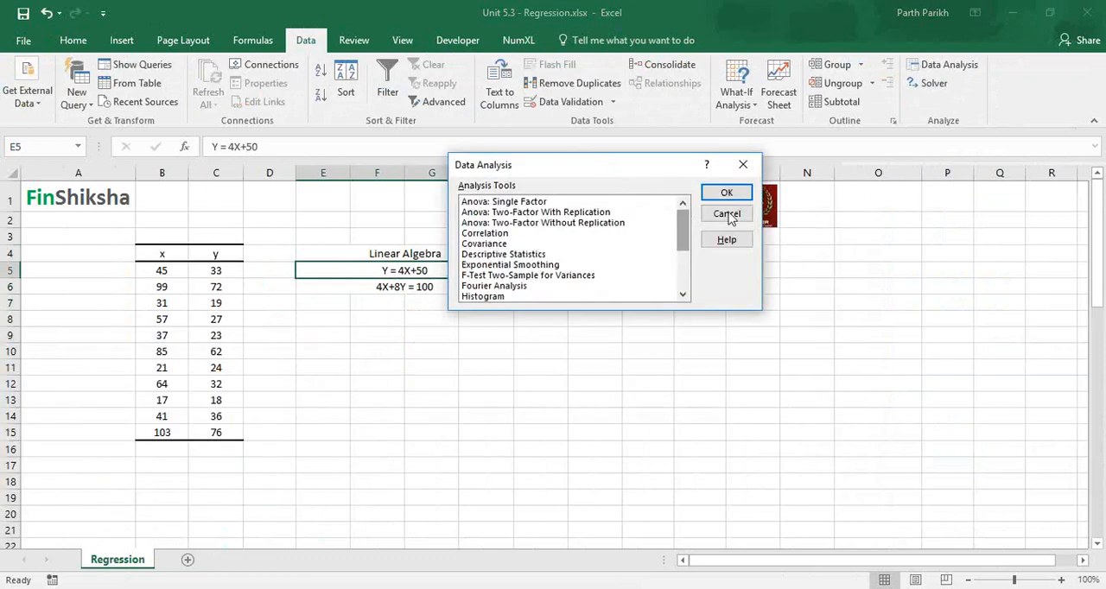
pyautogui.click(728, 215)
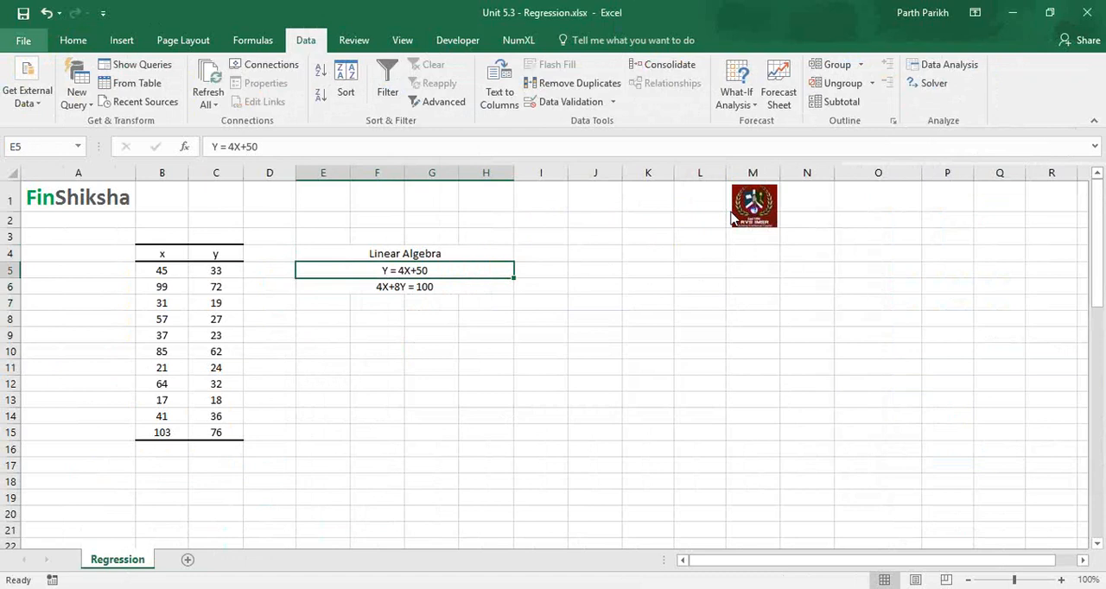
# Check in the Excel Add-ins manager that Analysis ToolPak and Solver Add-in are enabled, and accept the existing selection.
pyautogui.click(26, 43)
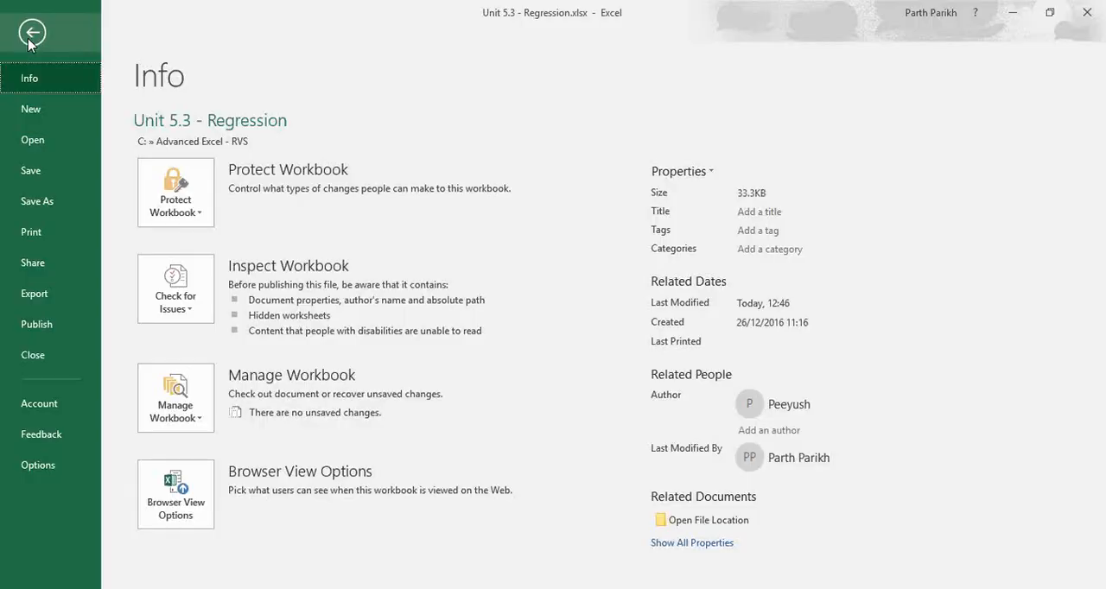
pyautogui.click(57, 469)
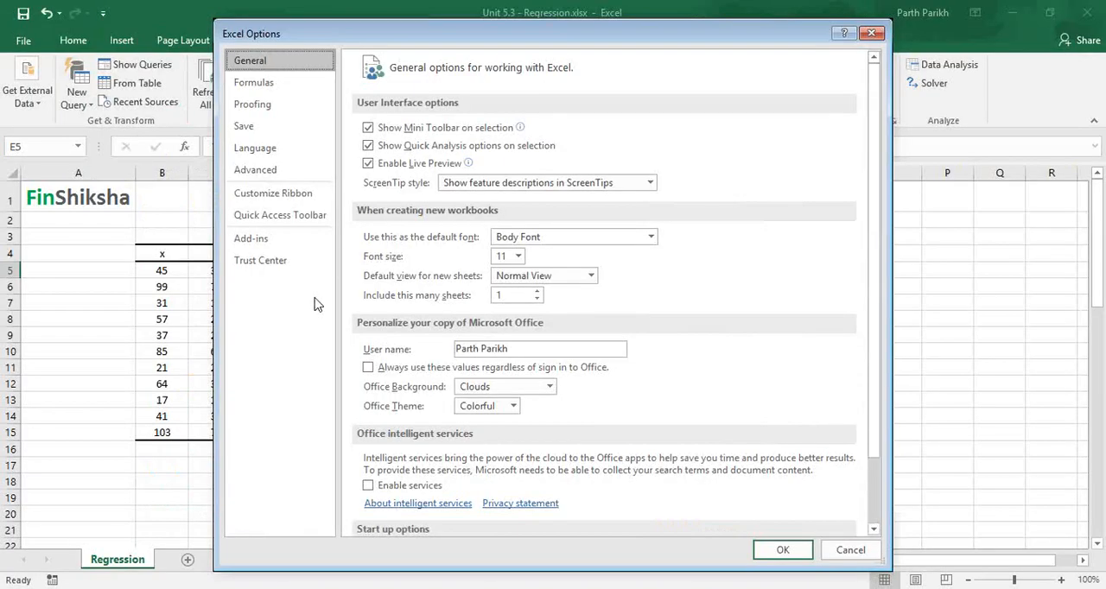
pyautogui.click(265, 242)
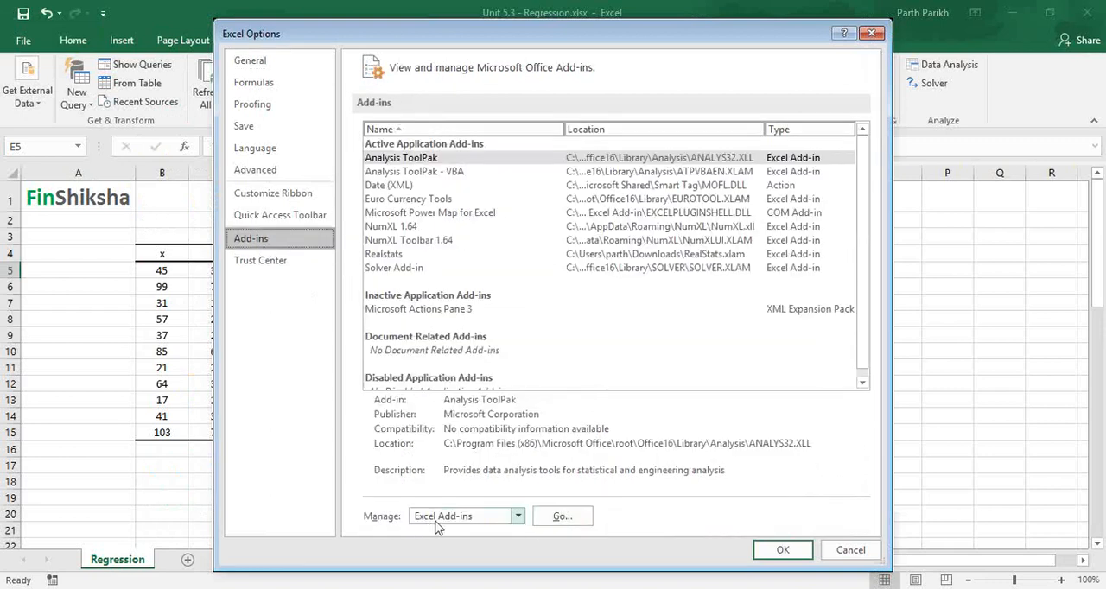
pyautogui.press('Escape')
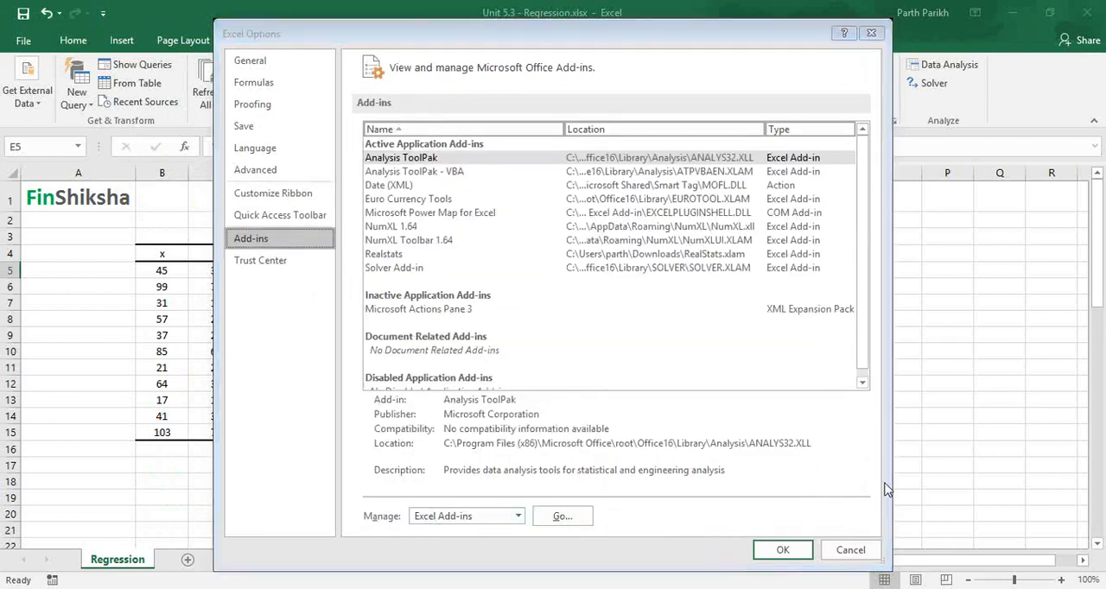
pyautogui.click(584, 517)
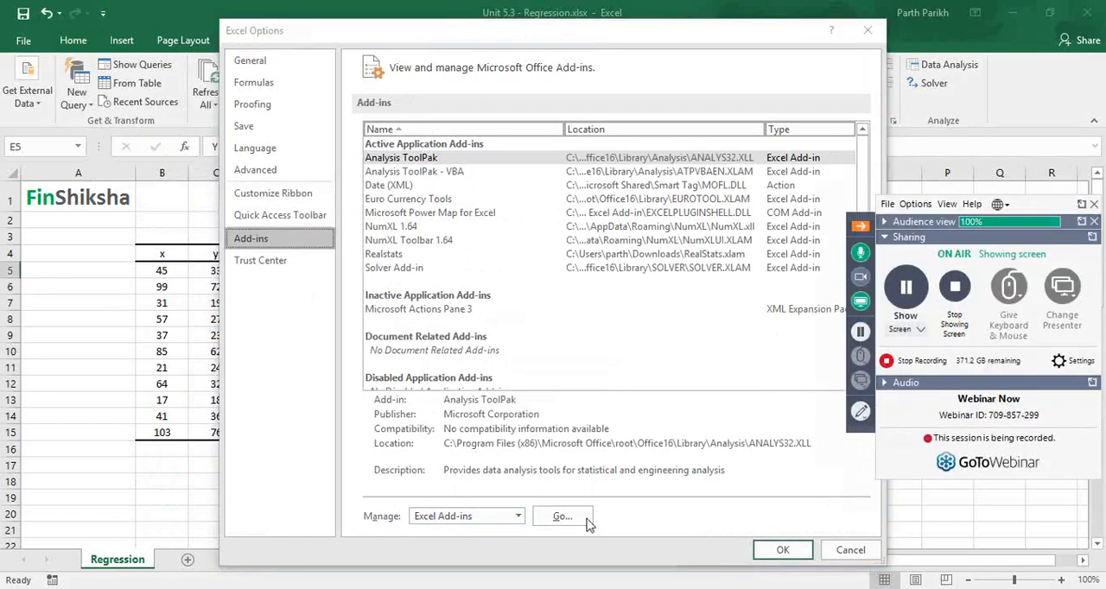
pyautogui.click(585, 518)
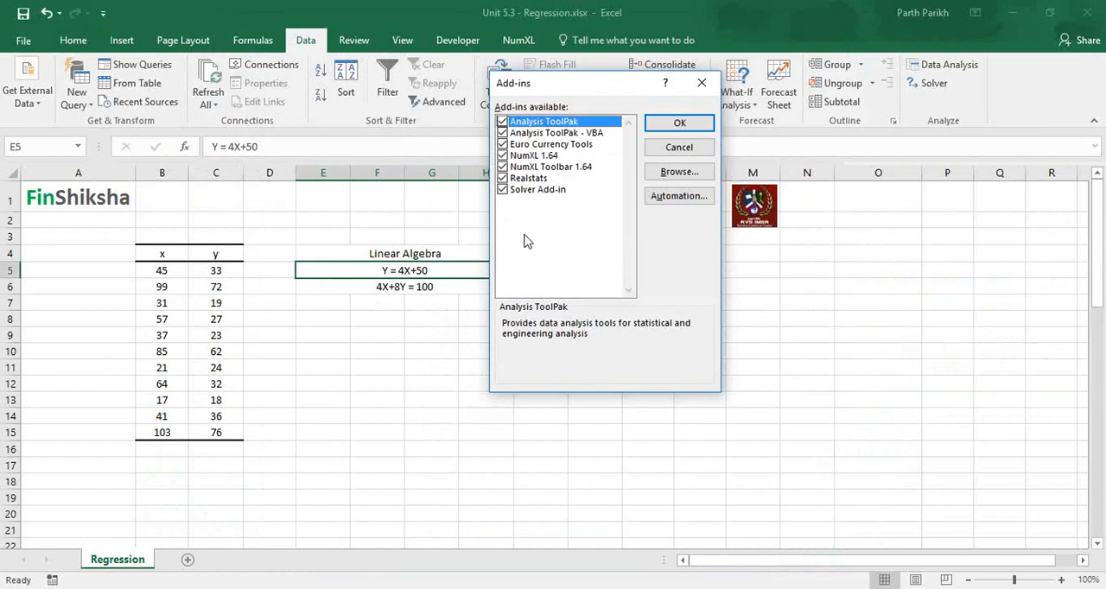
pyautogui.rightClick(861, 422)
pyautogui.click(876, 469)
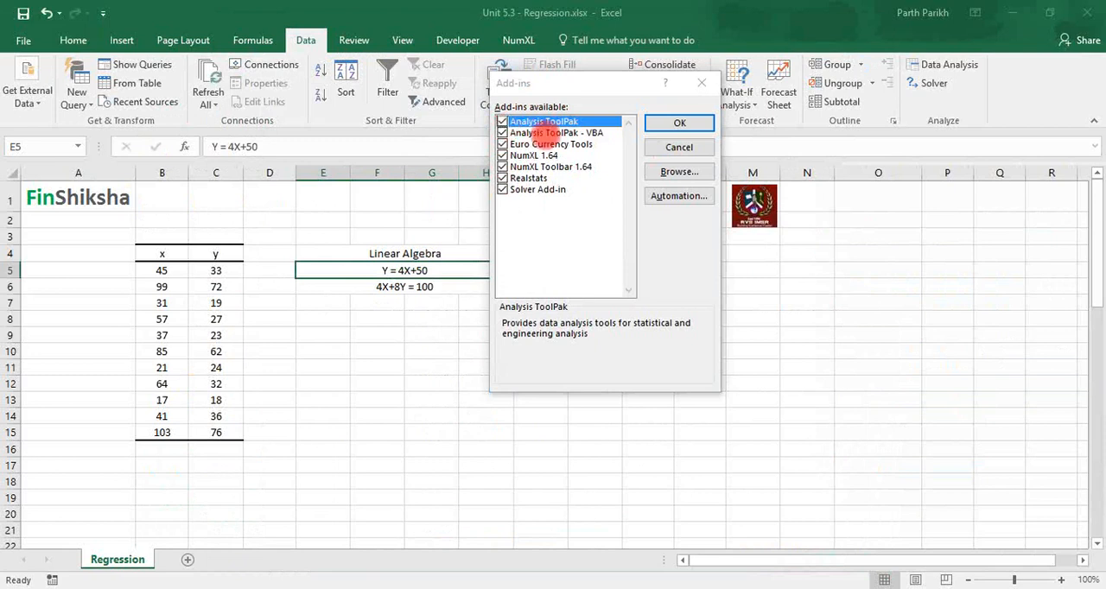
pyautogui.click(657, 128)
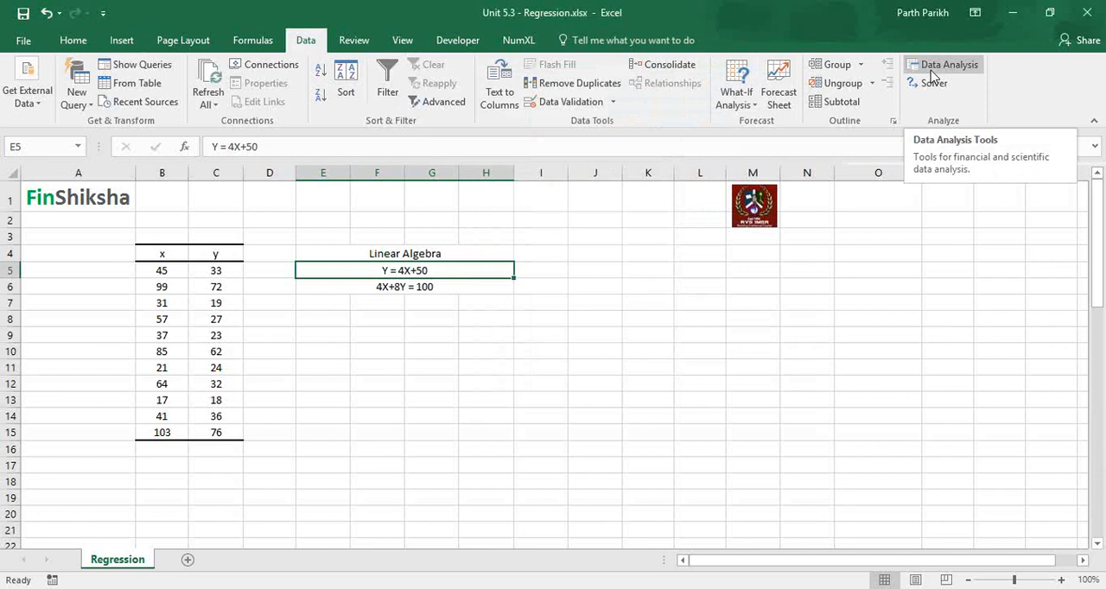
# Start a note in cell F9 reading "File >> Options >> Add-ins >> Excel Add-in >> Click".
pyautogui.click(378, 332)
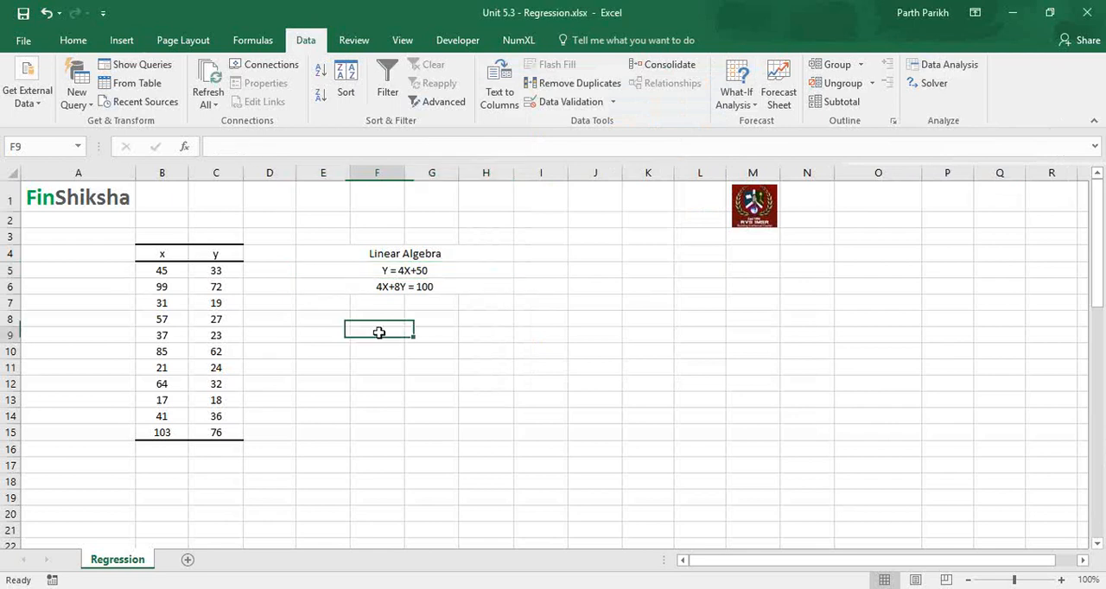
pyautogui.write('File')
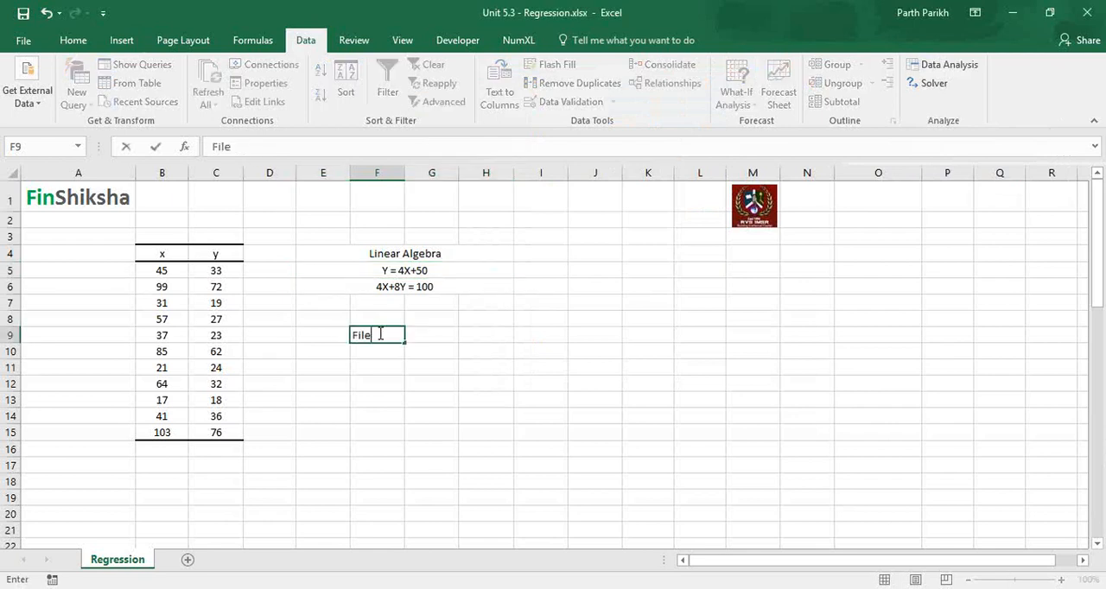
pyautogui.write(' >> Options >> Add')
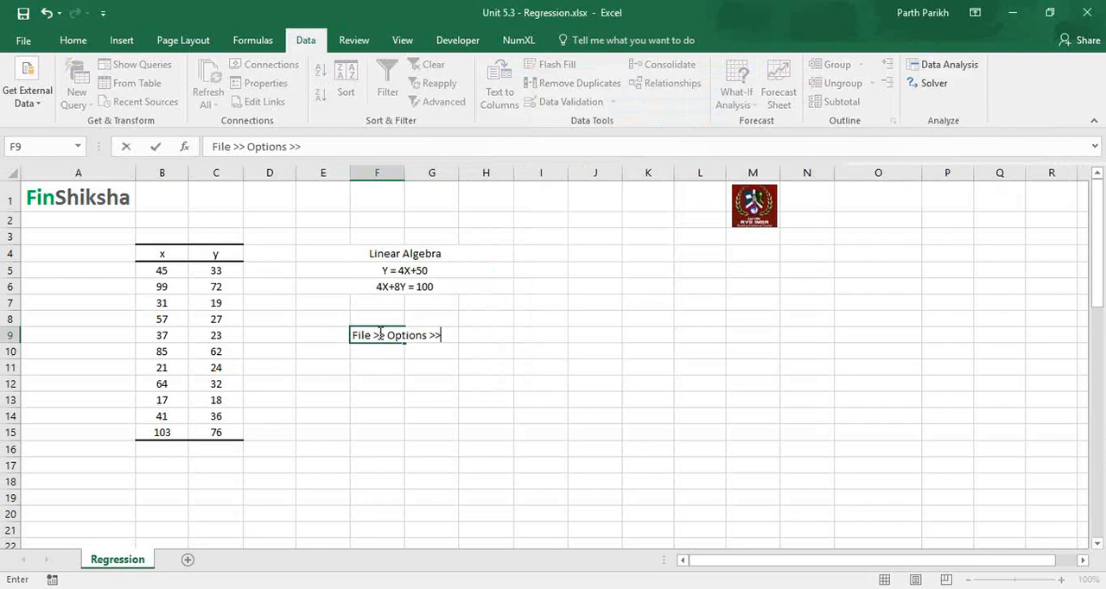
pyautogui.write('-ins >>')
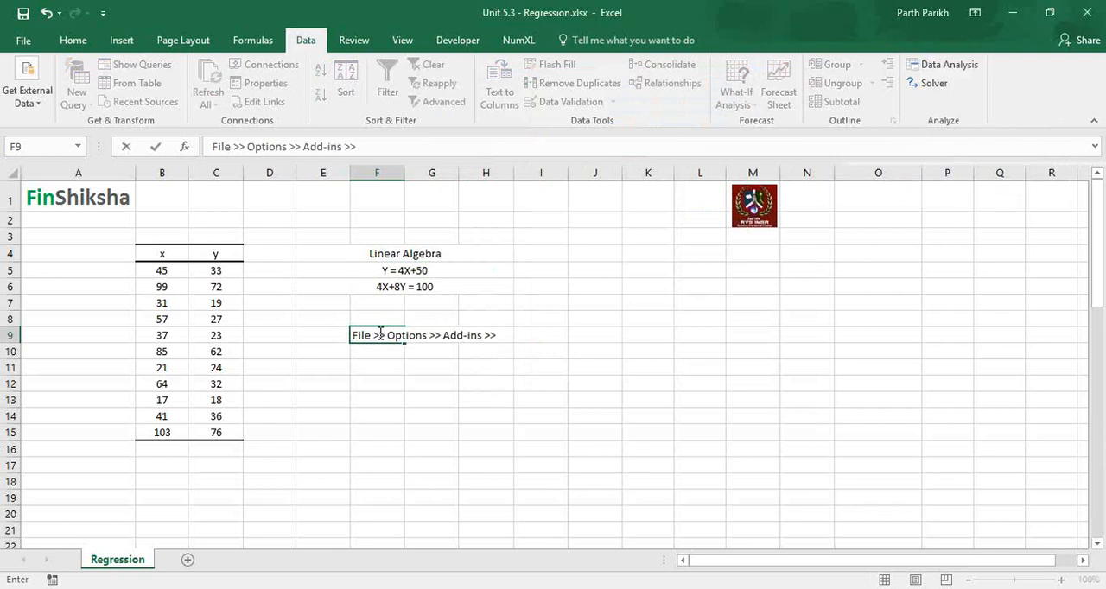
pyautogui.write(' Excel Add')
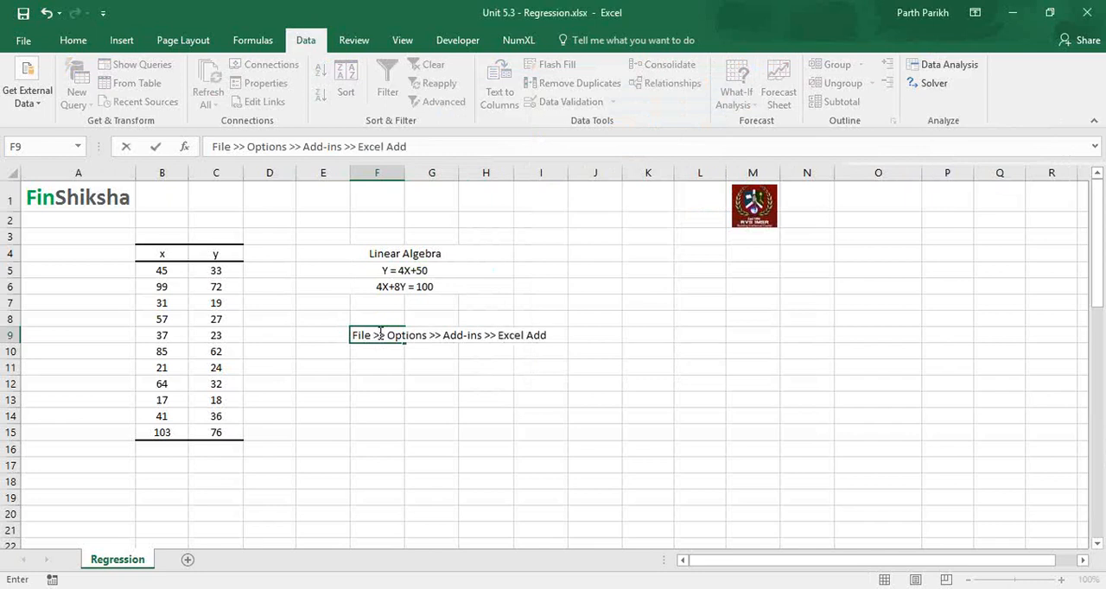
pyautogui.write('-in >>')
pyautogui.write('Click')
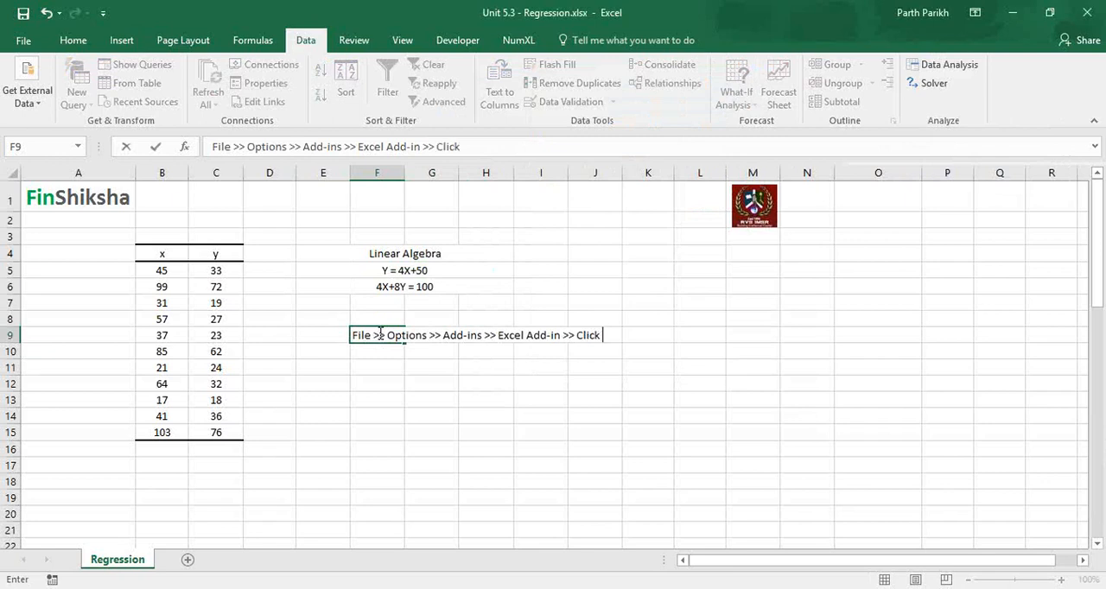
# Replace the last word of the F9 note with "Select the Option >> Ok" and commit the entry.
pyautogui.press('BackSpace')
pyautogui.press('BackSpace')
pyautogui.press('BackSpace')
pyautogui.press('BackSpace')
pyautogui.press('BackSpace')
pyautogui.write('Select the Option')
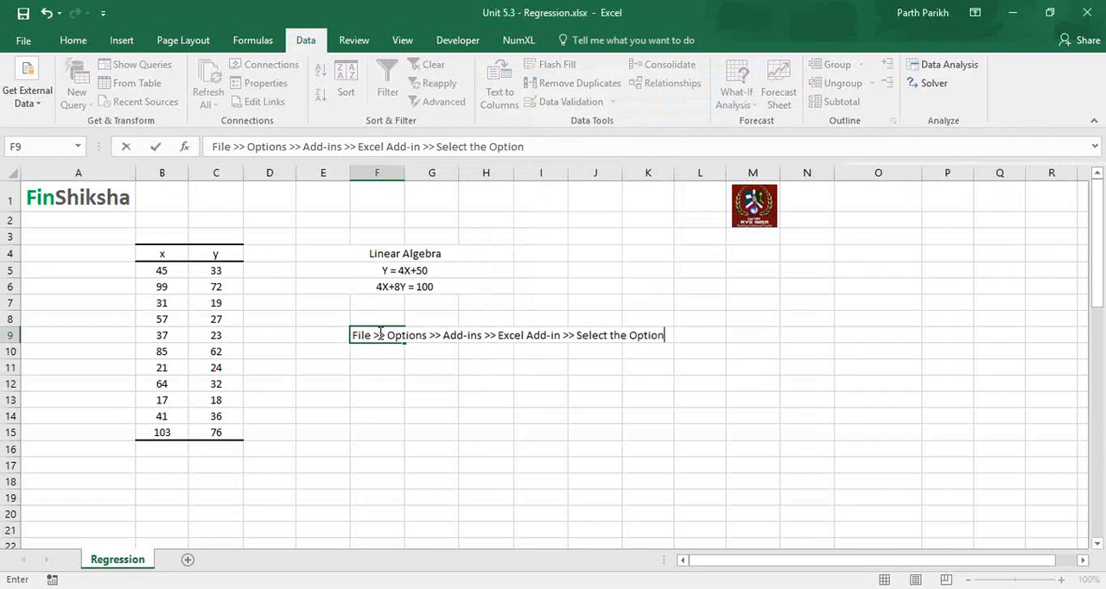
pyautogui.write(' >> Ok')
pyautogui.press('Return')
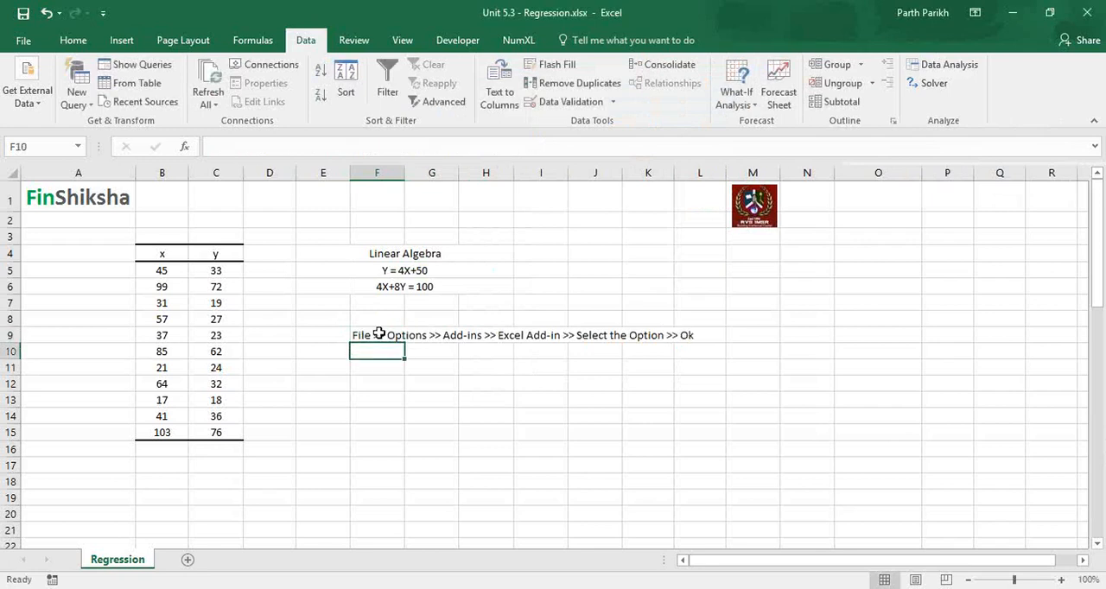
# Enter the note "Go to Data tab >> You should be able to view the Data Analysis Option" in cell F10.
pyautogui.write('Go to Data')
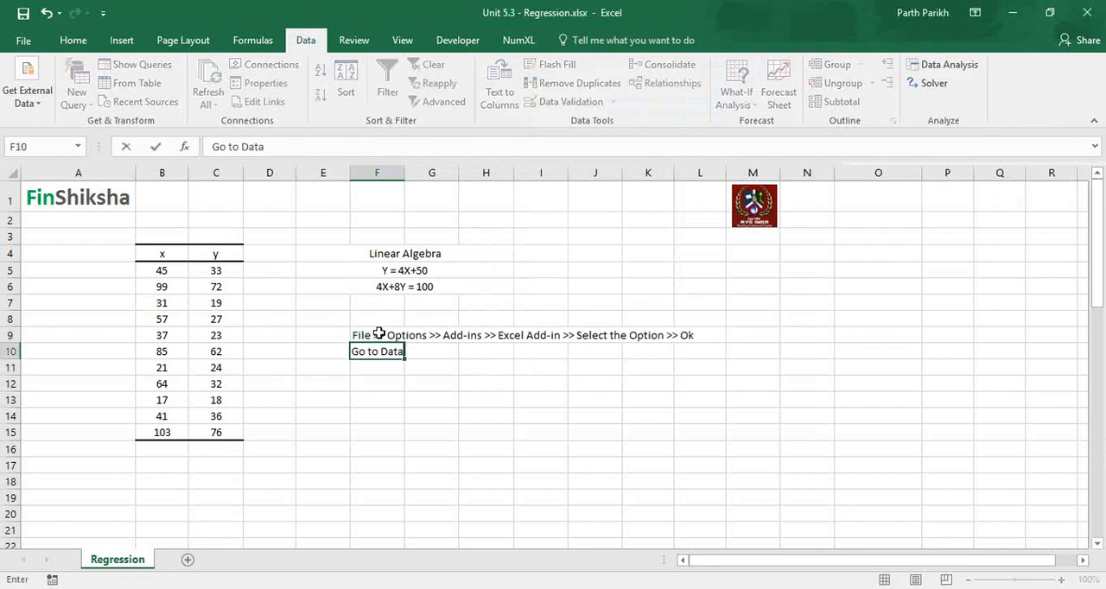
pyautogui.write(' tab >')
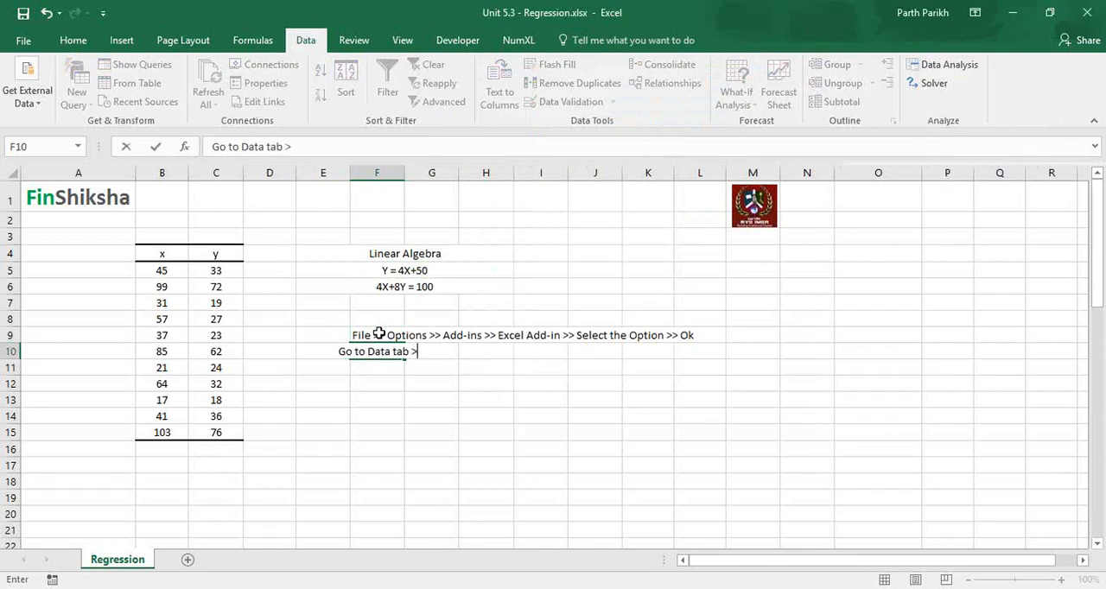
pyautogui.write('> YOu')
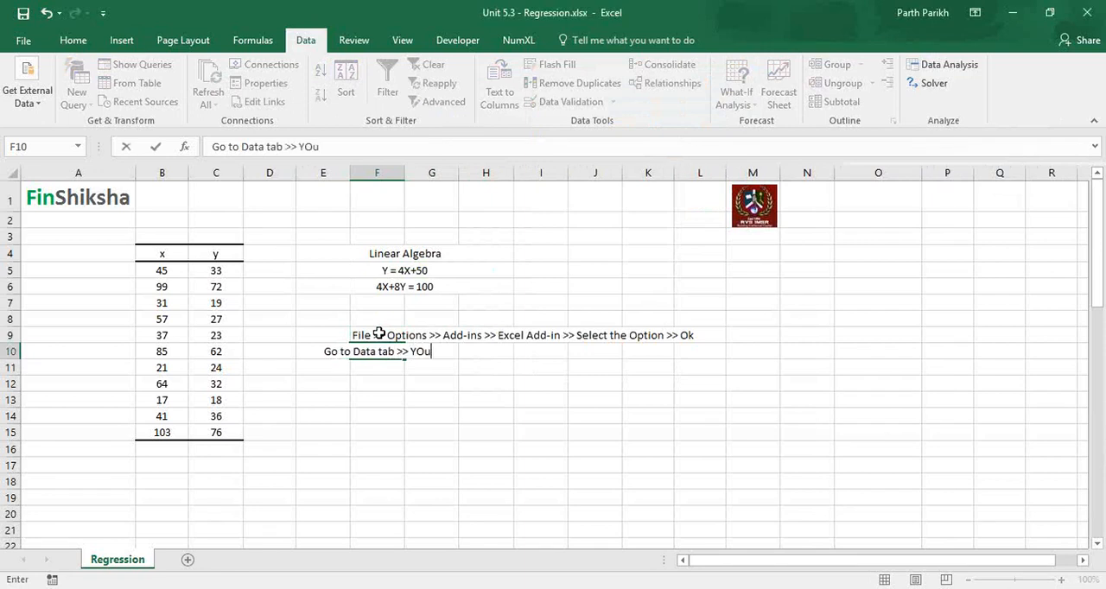
pyautogui.press('BackSpace')
pyautogui.press('BackSpace')
pyautogui.write('ou should be')
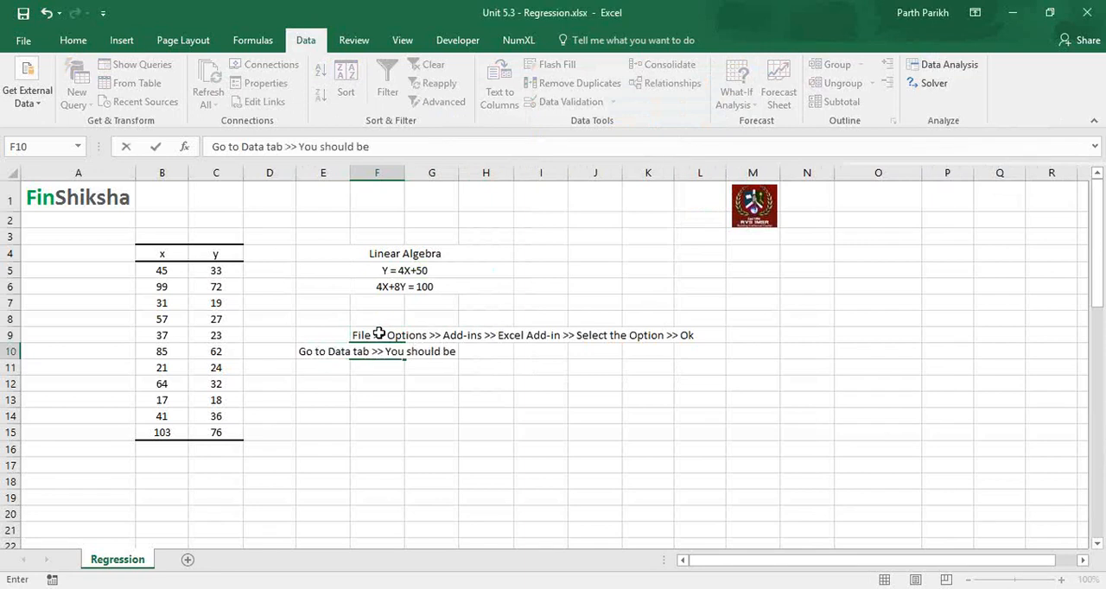
pyautogui.write(' able to ')
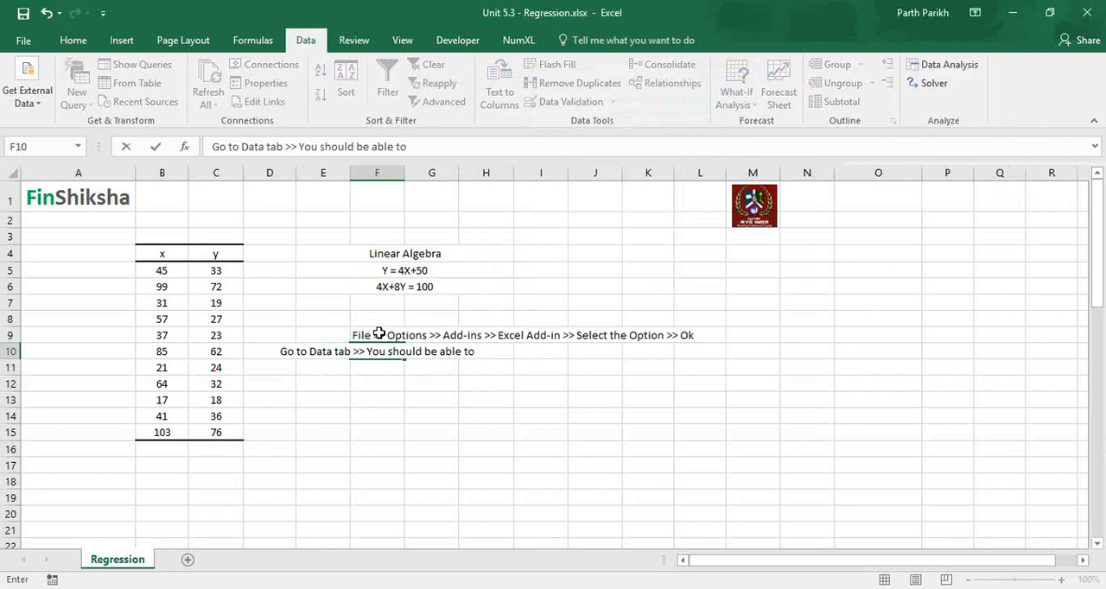
pyautogui.write('view')
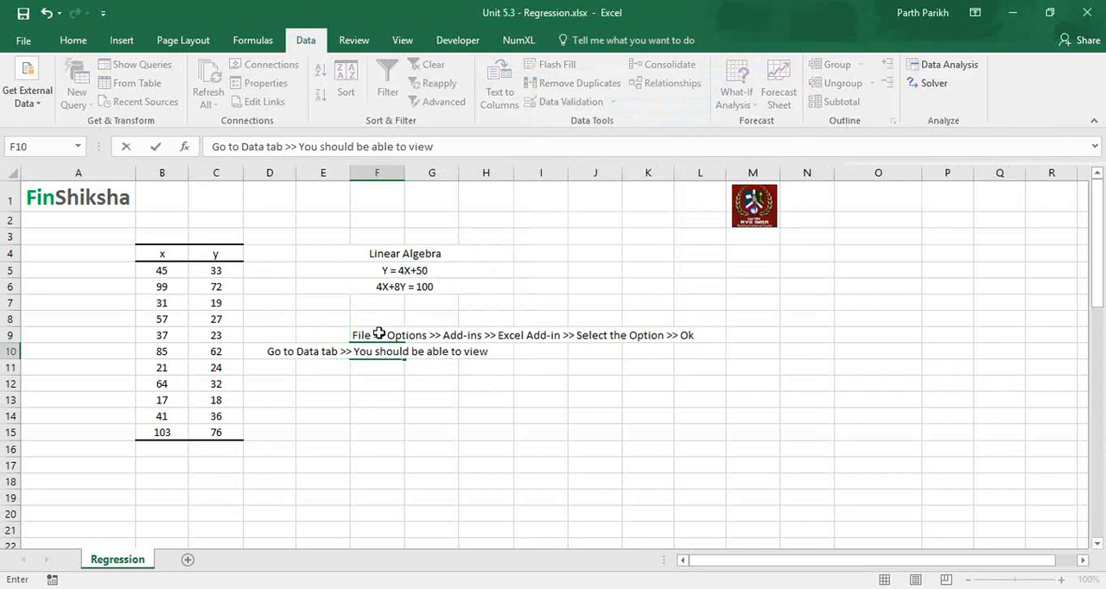
pyautogui.write(' the Data An')
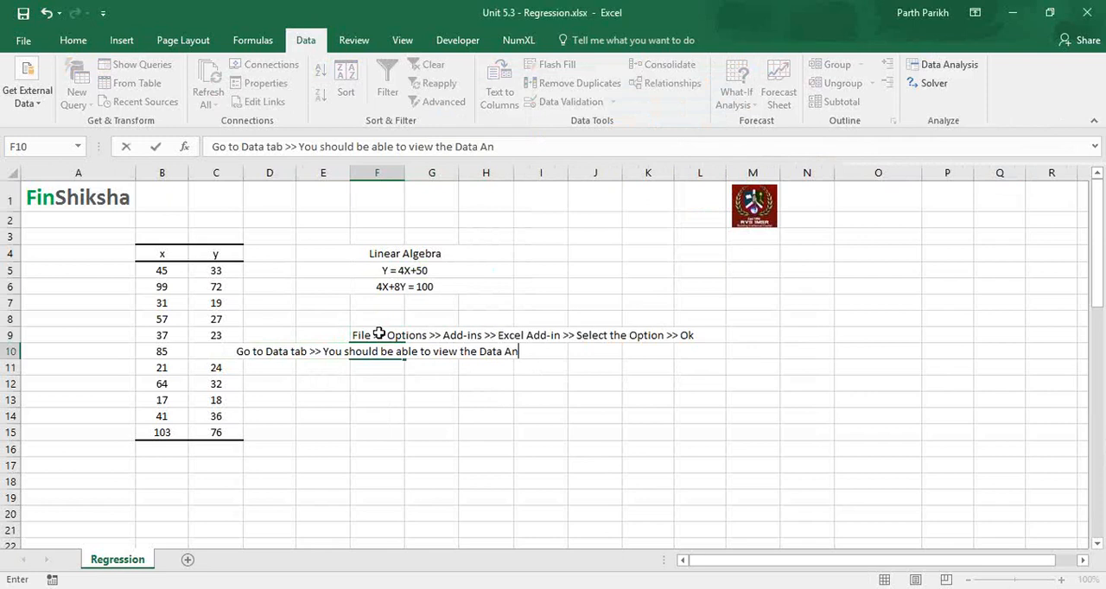
pyautogui.write('alysis Option')
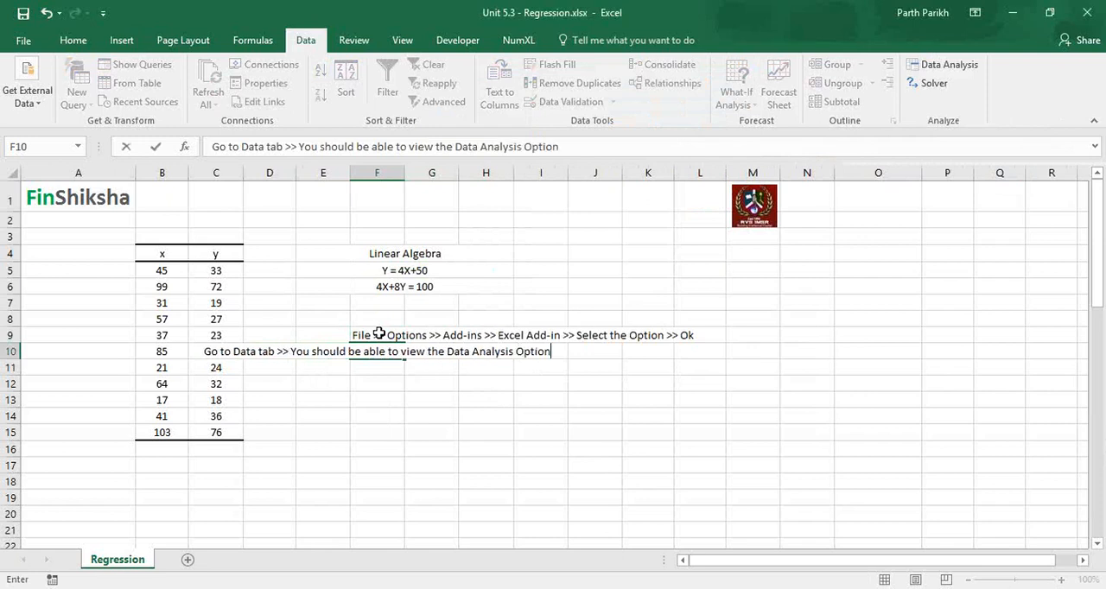
pyautogui.press('Return')
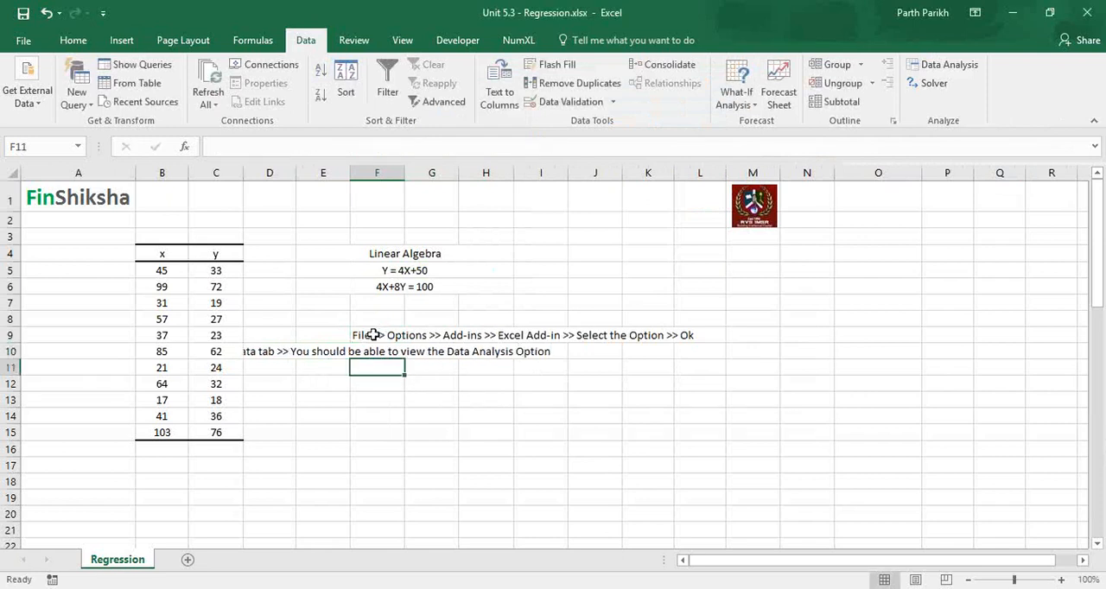
# Widen column D so that the Data Analysis note in row 10 shows in full.
pyautogui.click(291, 349)
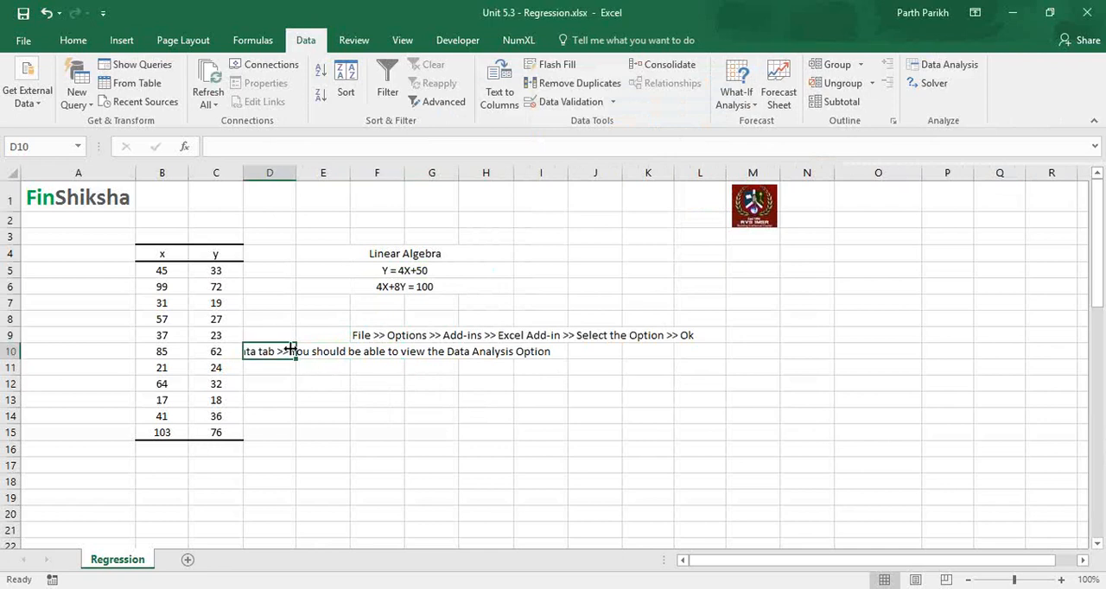
pyautogui.moveTo(244, 165); pyautogui.dragTo(365, 170)
pyautogui.click(481, 396)
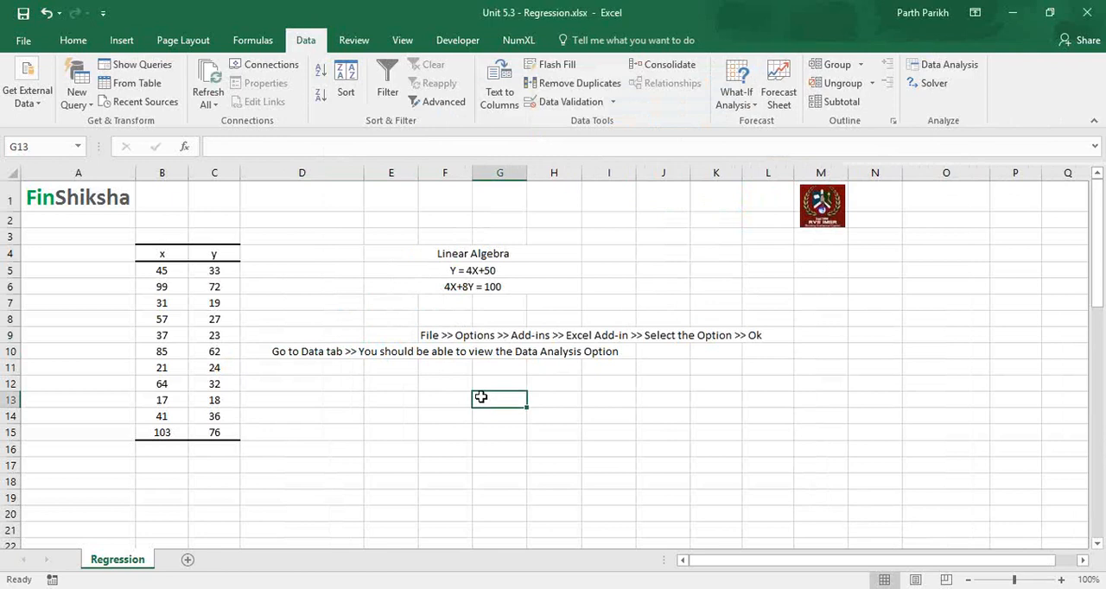
# View the list of available Data Analysis tools and close it without choosing one.
pyautogui.click(456, 251)
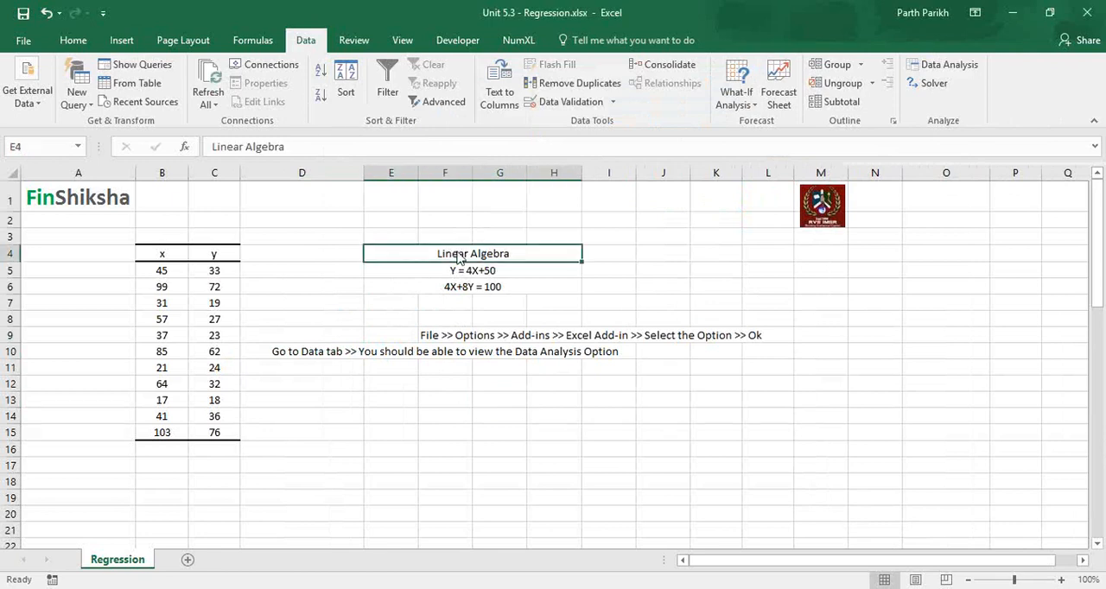
pyautogui.click(941, 65)
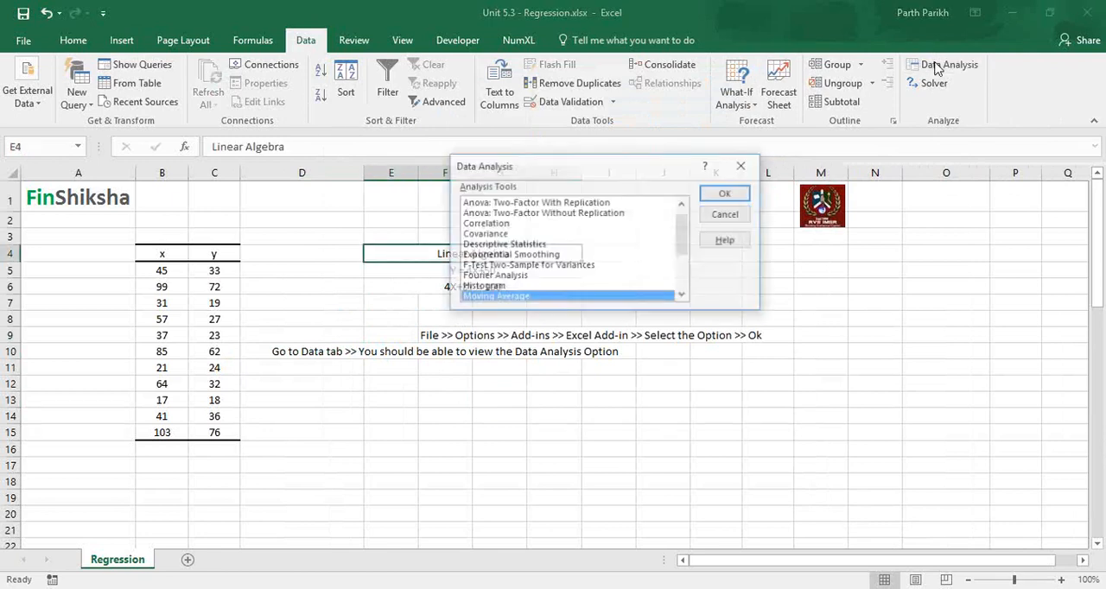
pyautogui.press('Escape')
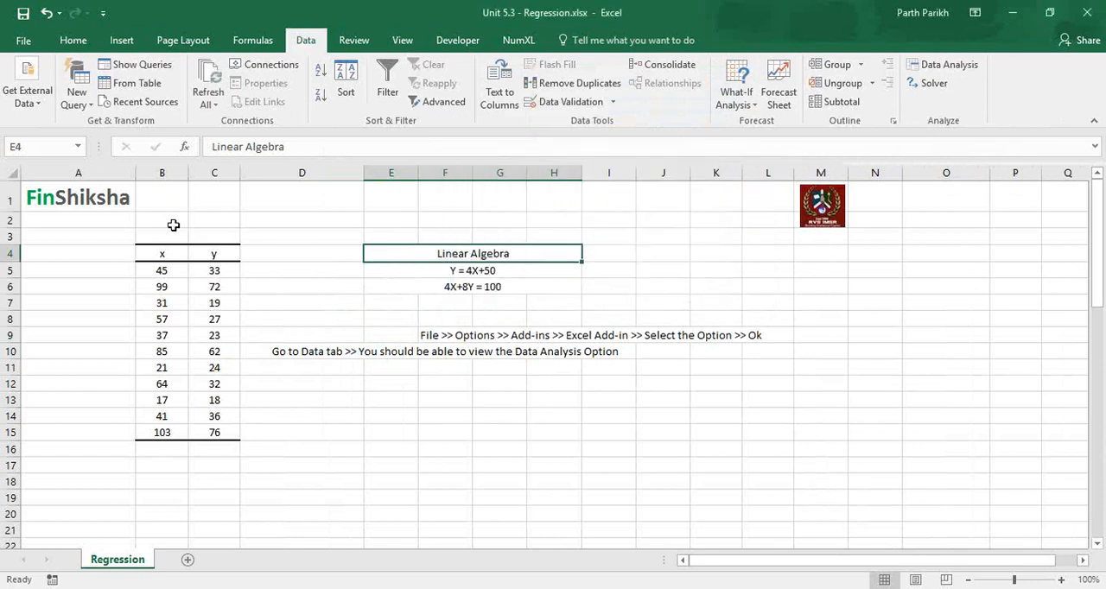
pyautogui.click(165, 252)
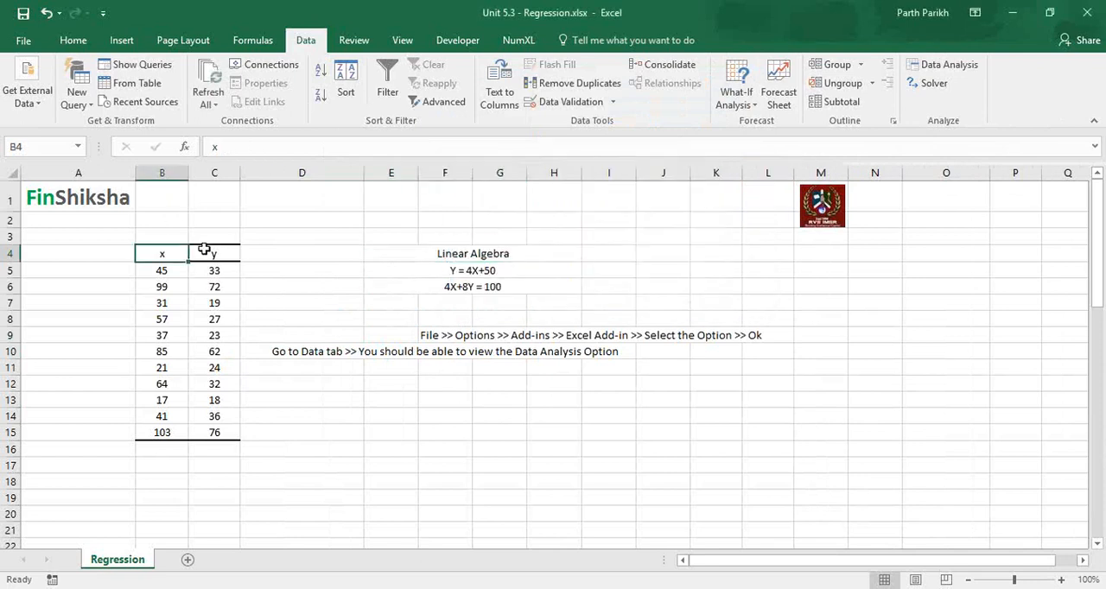
pyautogui.click(223, 252)
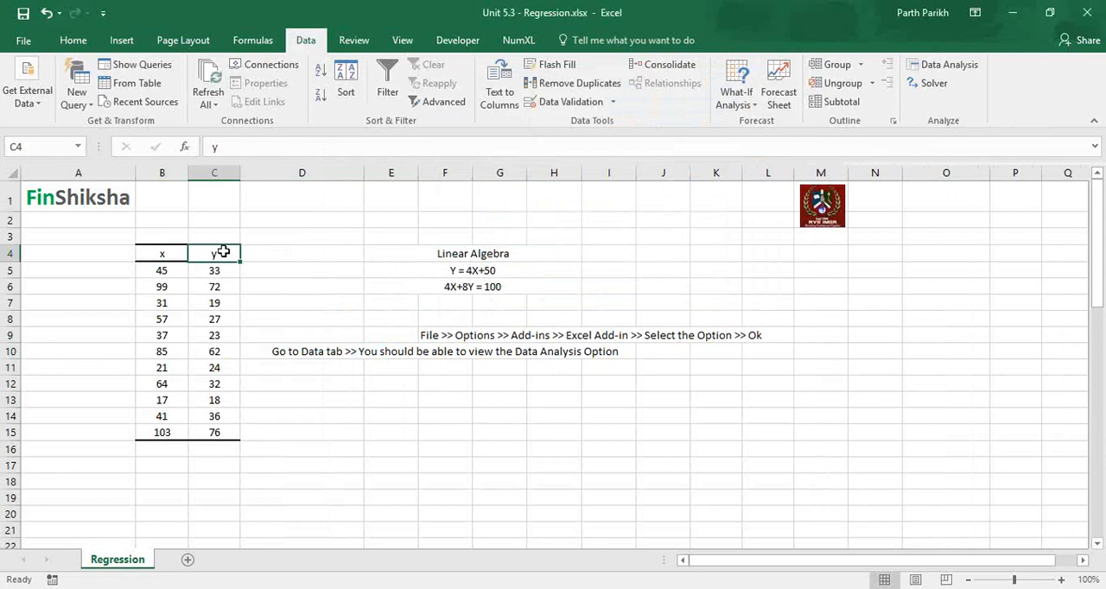
pyautogui.click(466, 273)
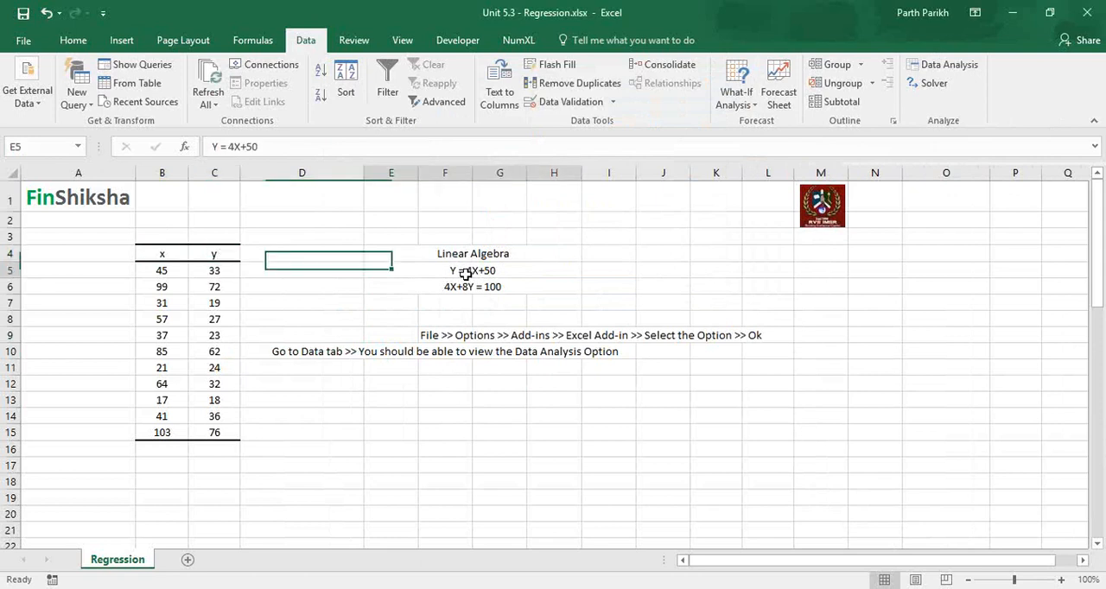
# Enter the note "Y = Dependednt Variable" in cell F15.
pyautogui.click(457, 468)
pyautogui.press('Up')
pyautogui.press('Up')
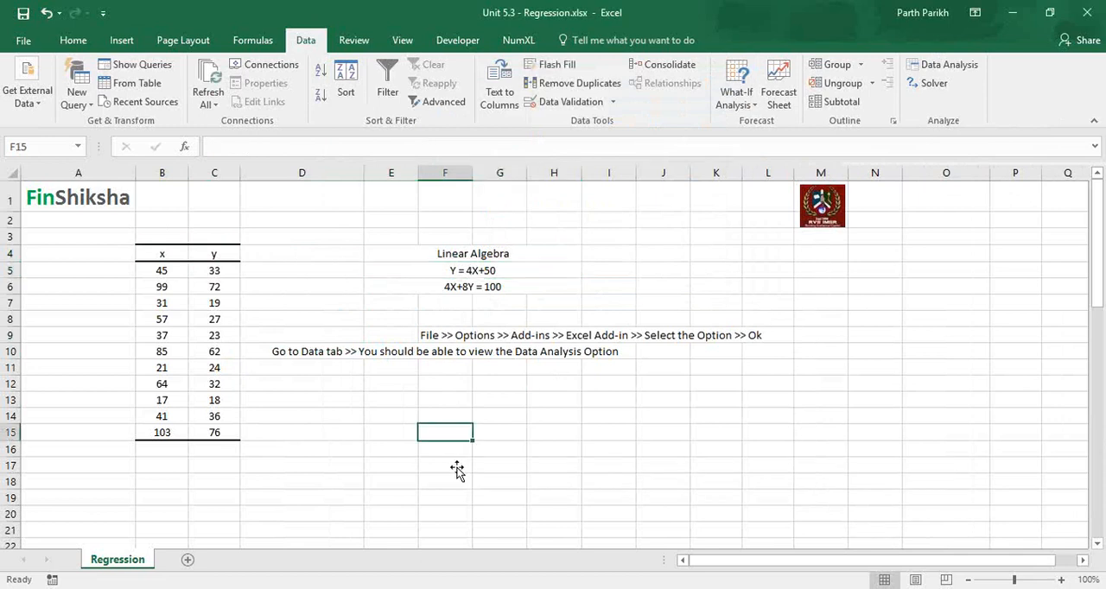
pyautogui.write('Y')
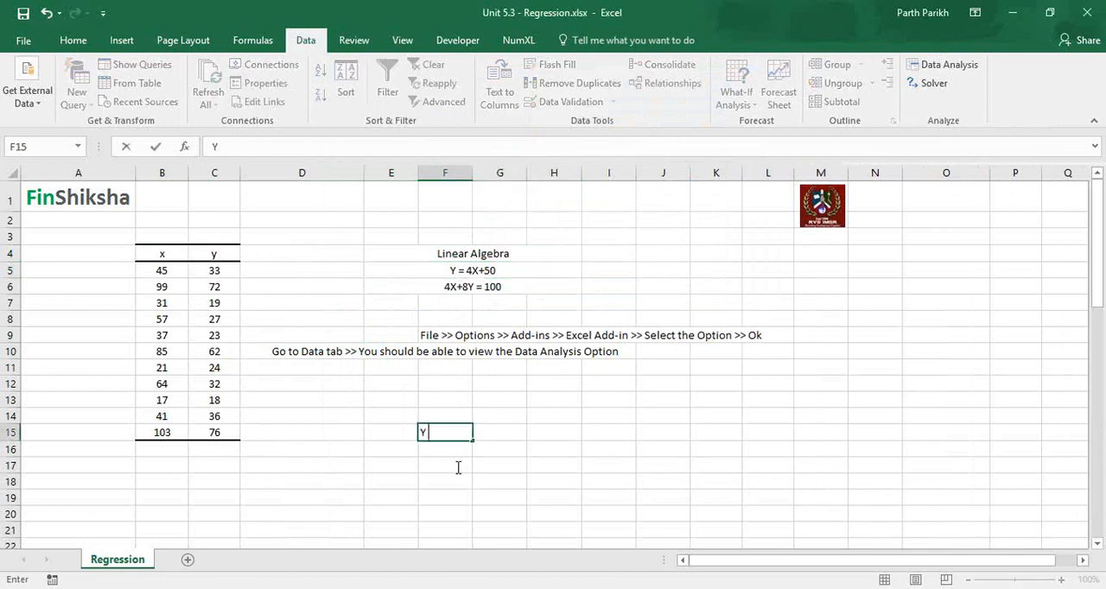
pyautogui.write(' = Dependednt V')
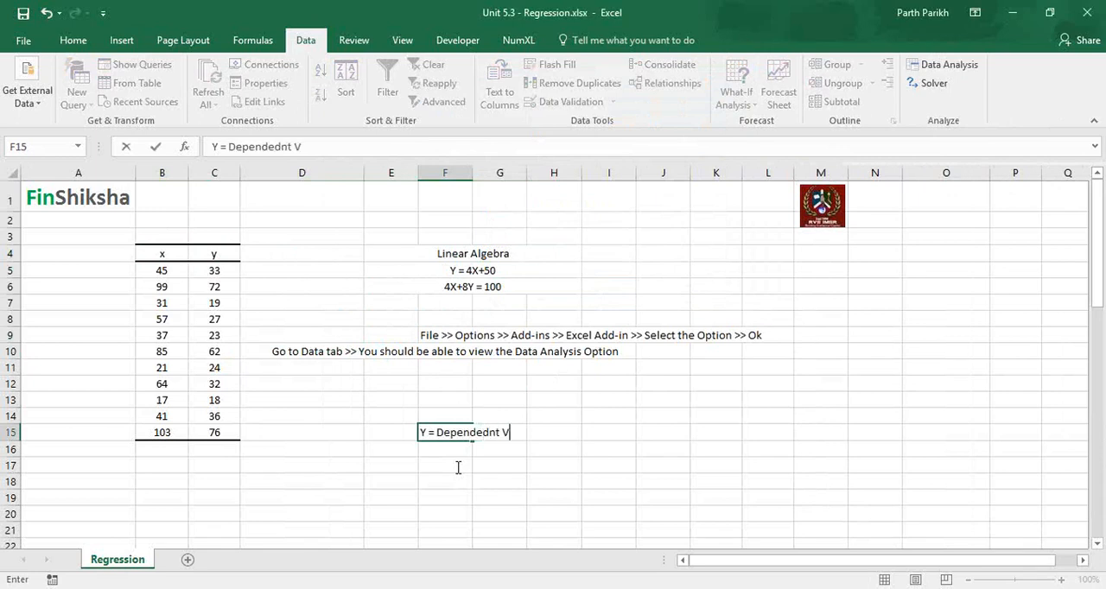
pyautogui.write('ariable')
pyautogui.press('Return')
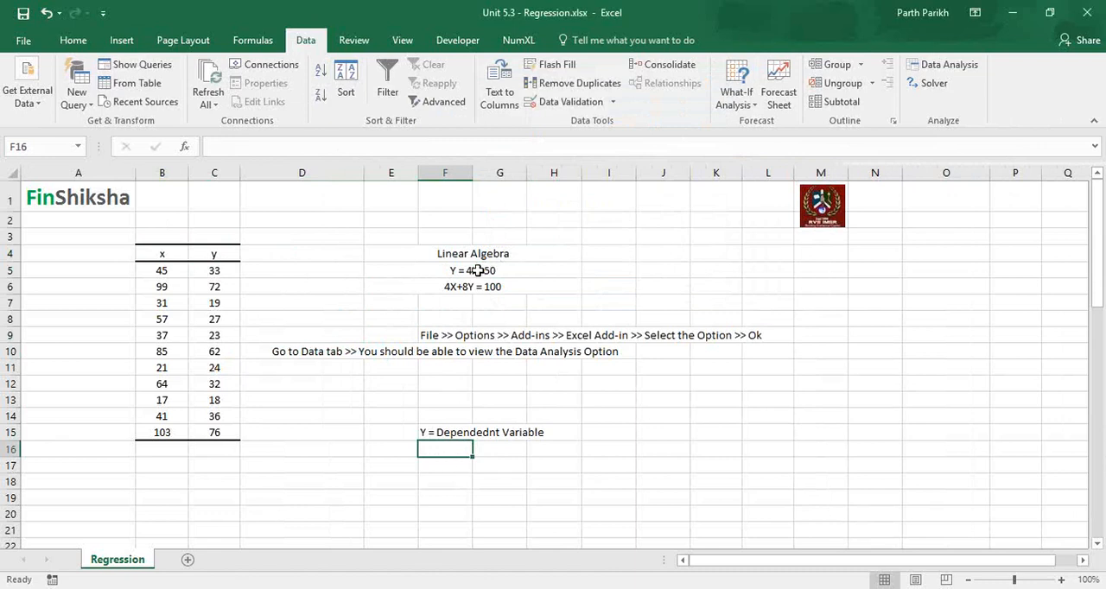
# Enter the note "X = Independent Variable" in cell F16.
pyautogui.write('X = ')
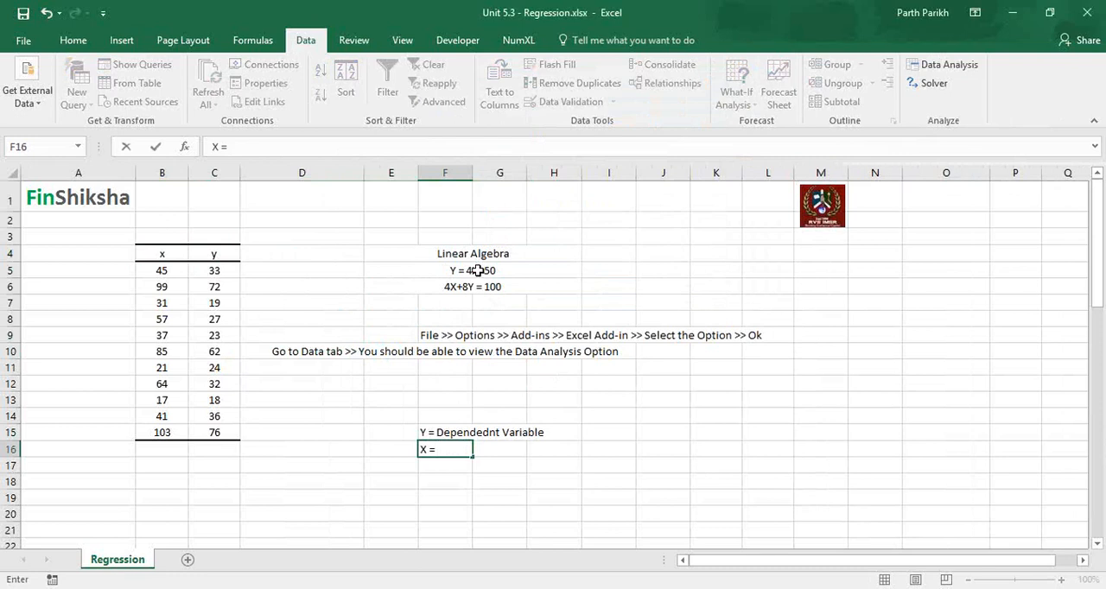
pyautogui.write('Independent Var')
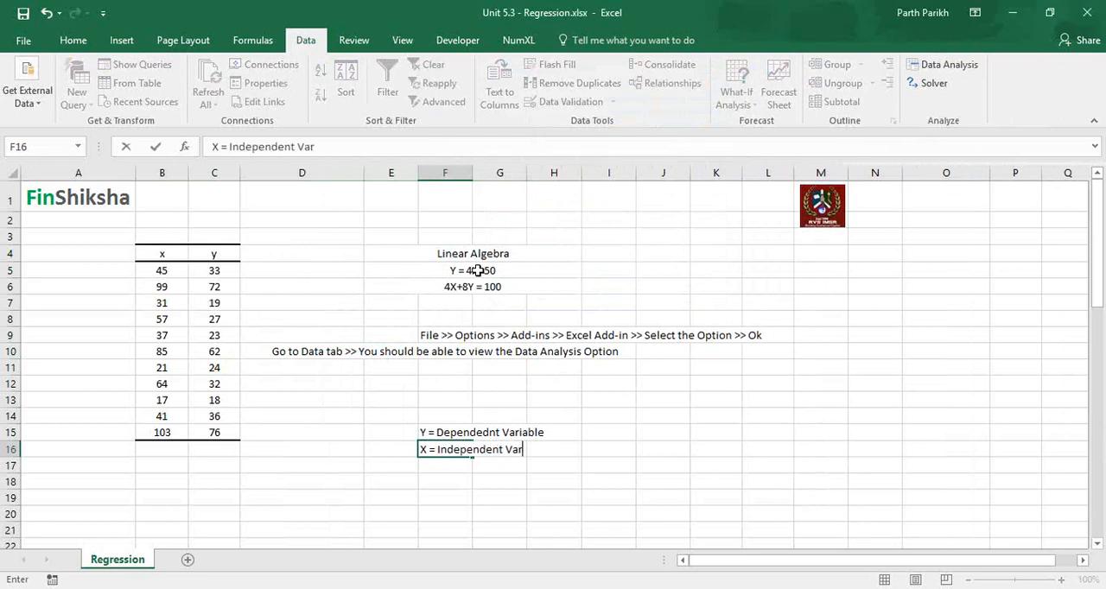
pyautogui.write('iable')
pyautogui.press('Return')
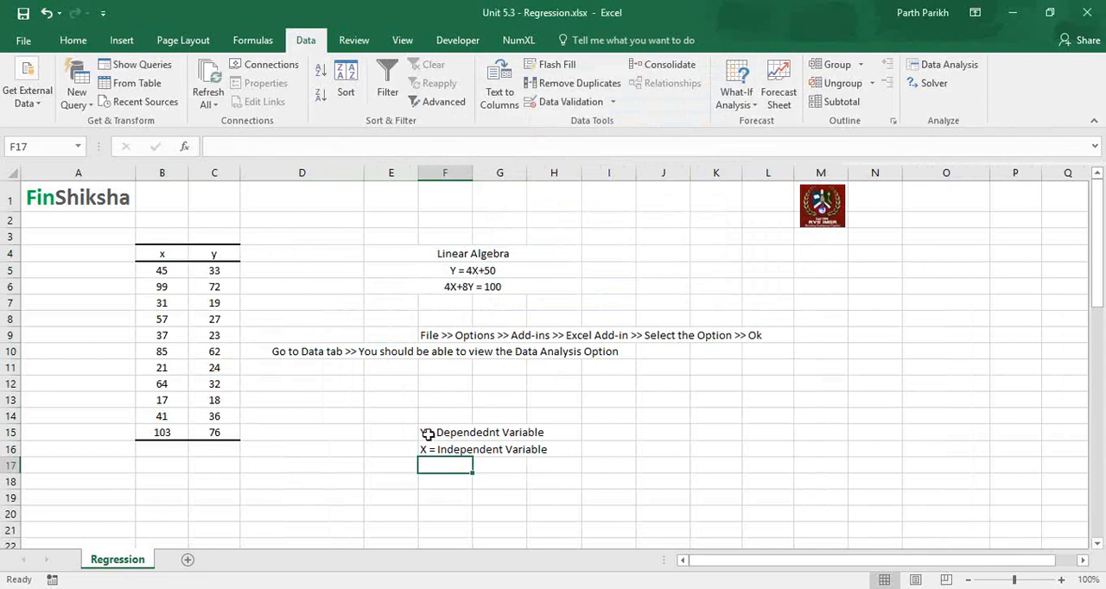
# Select the two add-in instruction notes in cells F9:F10.
pyautogui.click(448, 271)
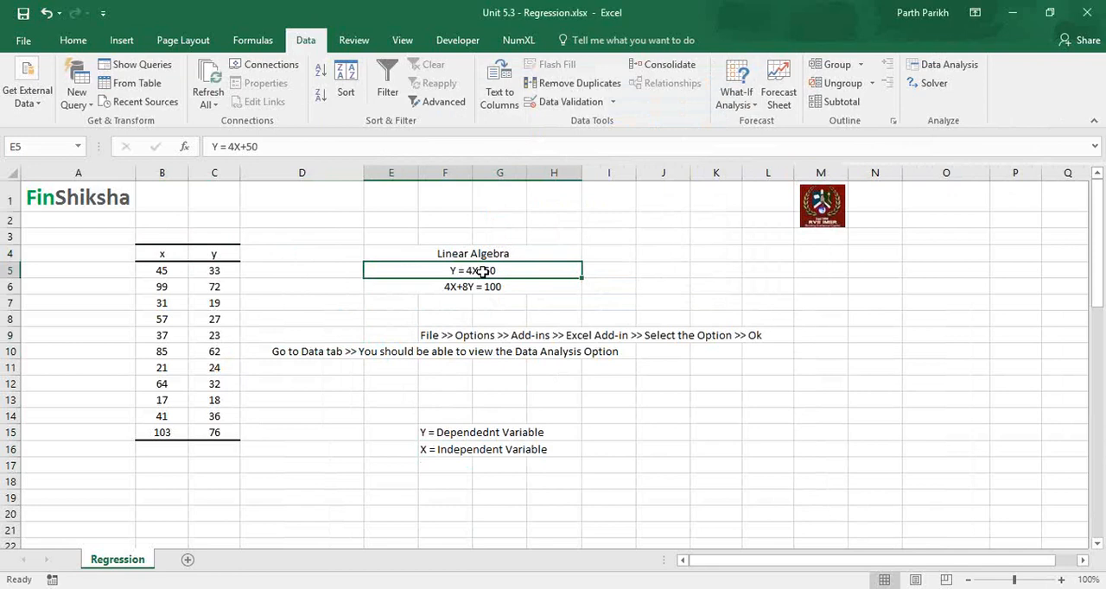
pyautogui.click(168, 255)
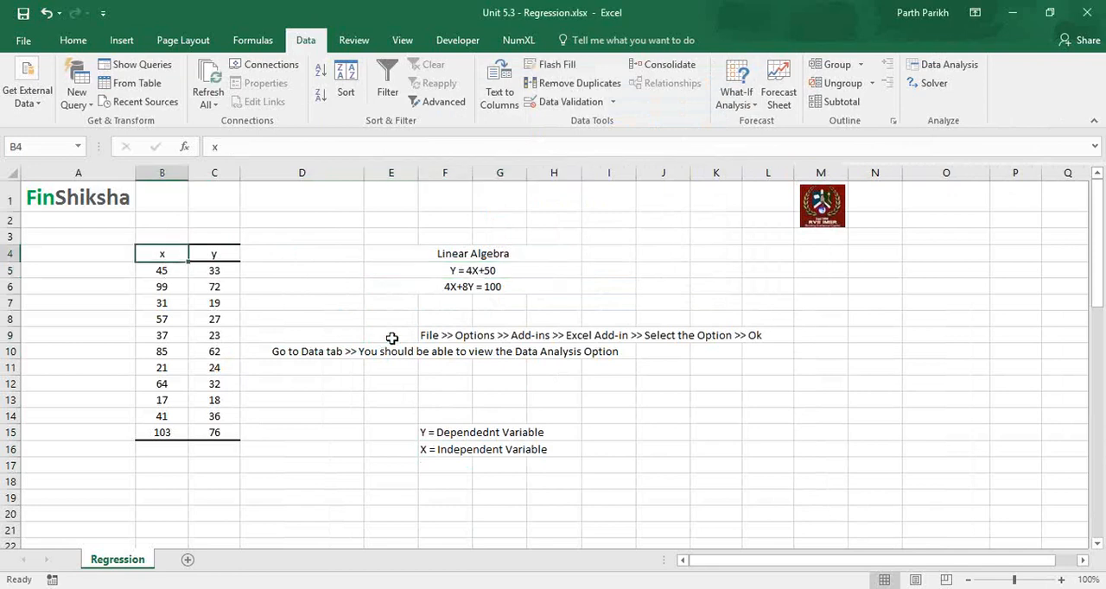
pyautogui.click(390, 336)
pyautogui.moveTo(423, 357); pyautogui.dragTo(437, 351)
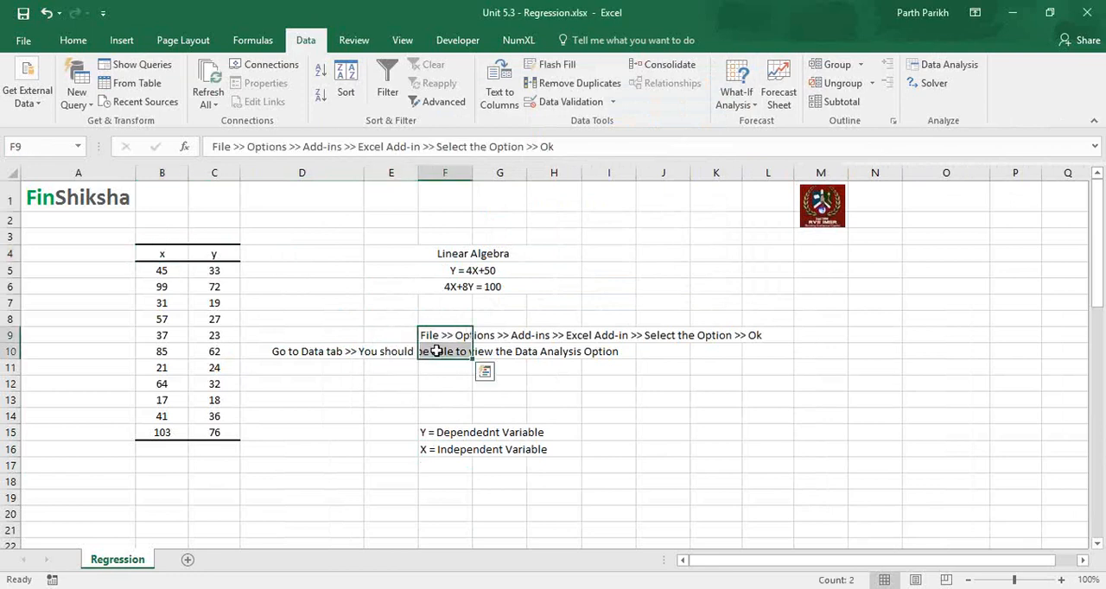